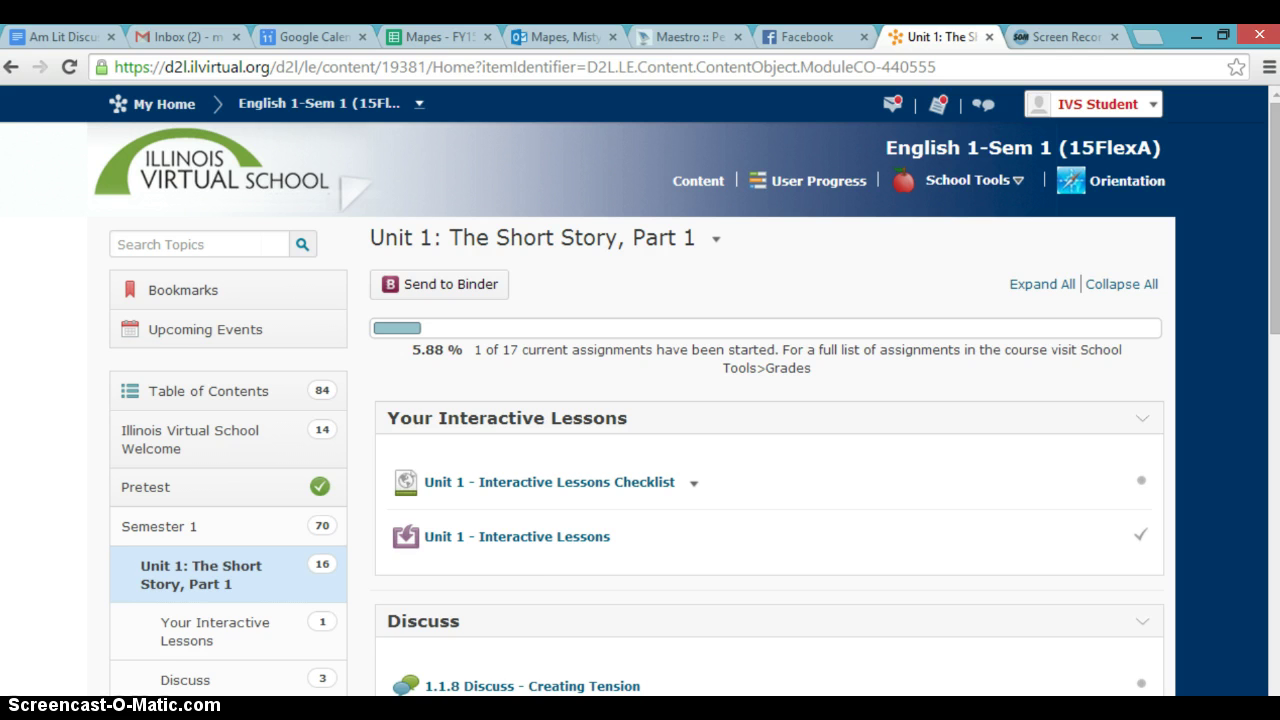
Step: Open the Building Suspense journal worksheet from the Apex Learning lesson window
mouse_move(315, 715)
click(386, 651)
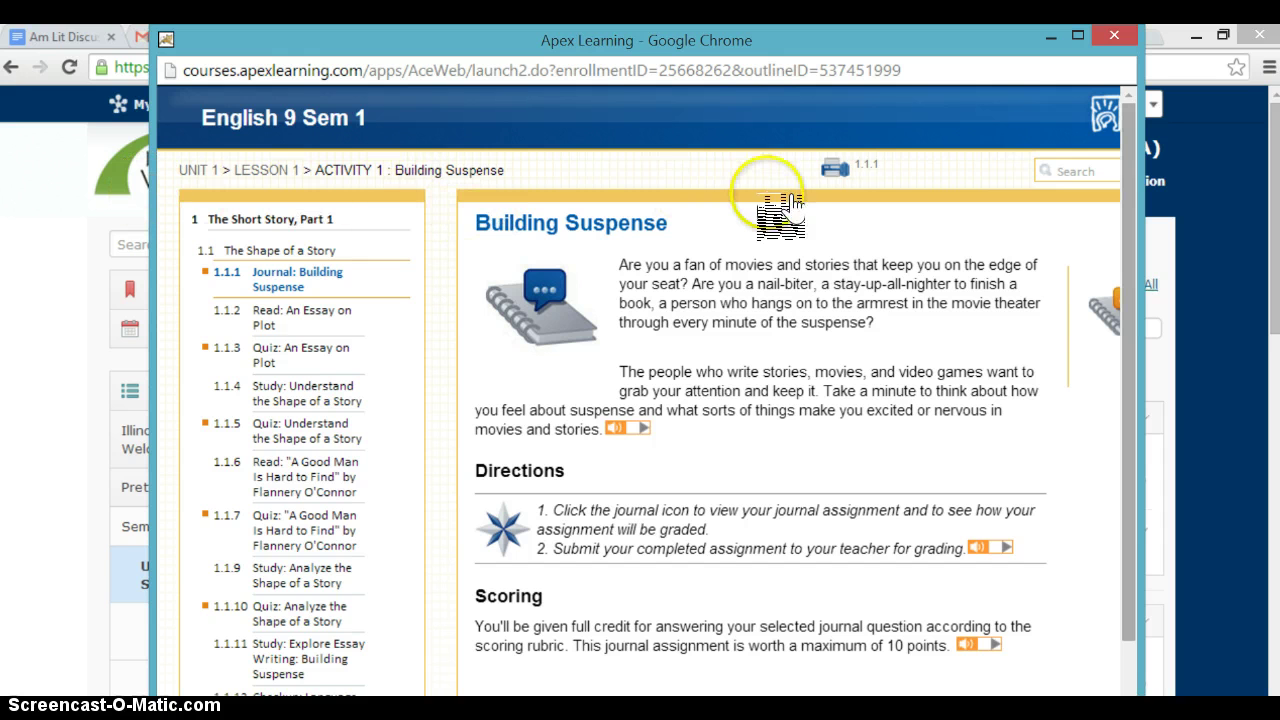
click(745, 226)
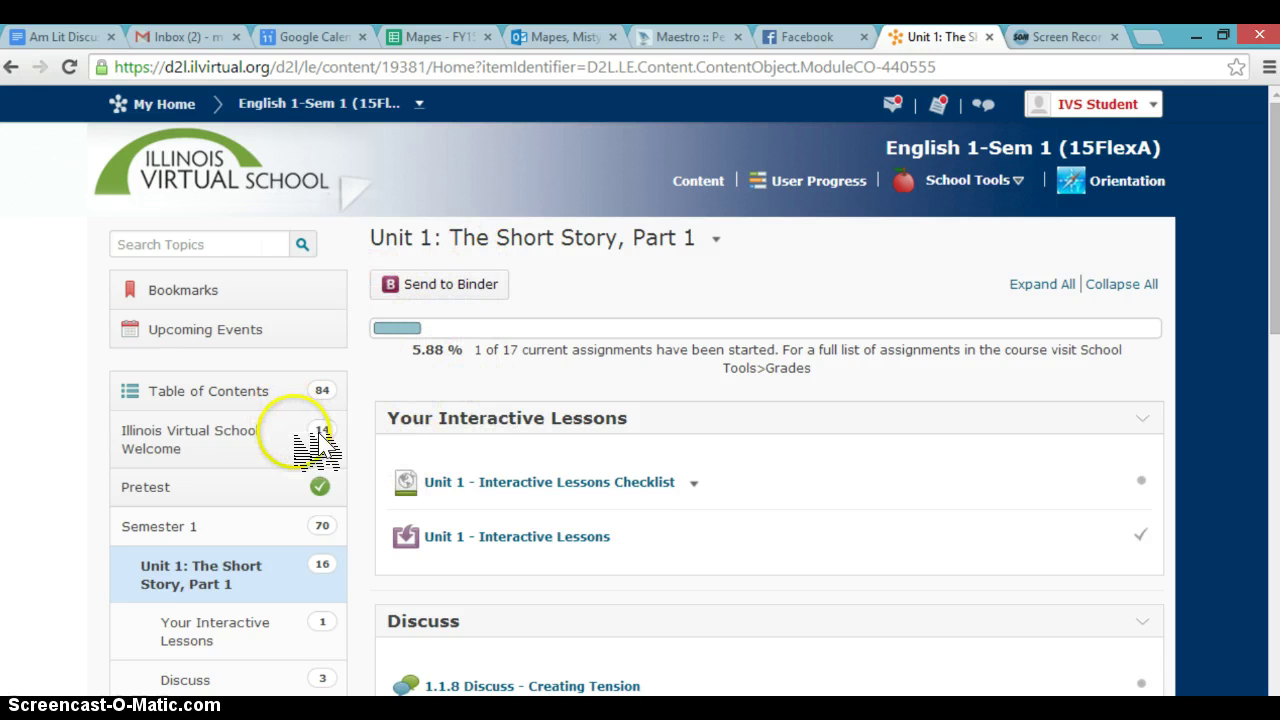
Step: Scroll the D2L course page down to the 1.1.1 Journal - Building Suspense dropbox under Turn in Written Work
click(842, 225)
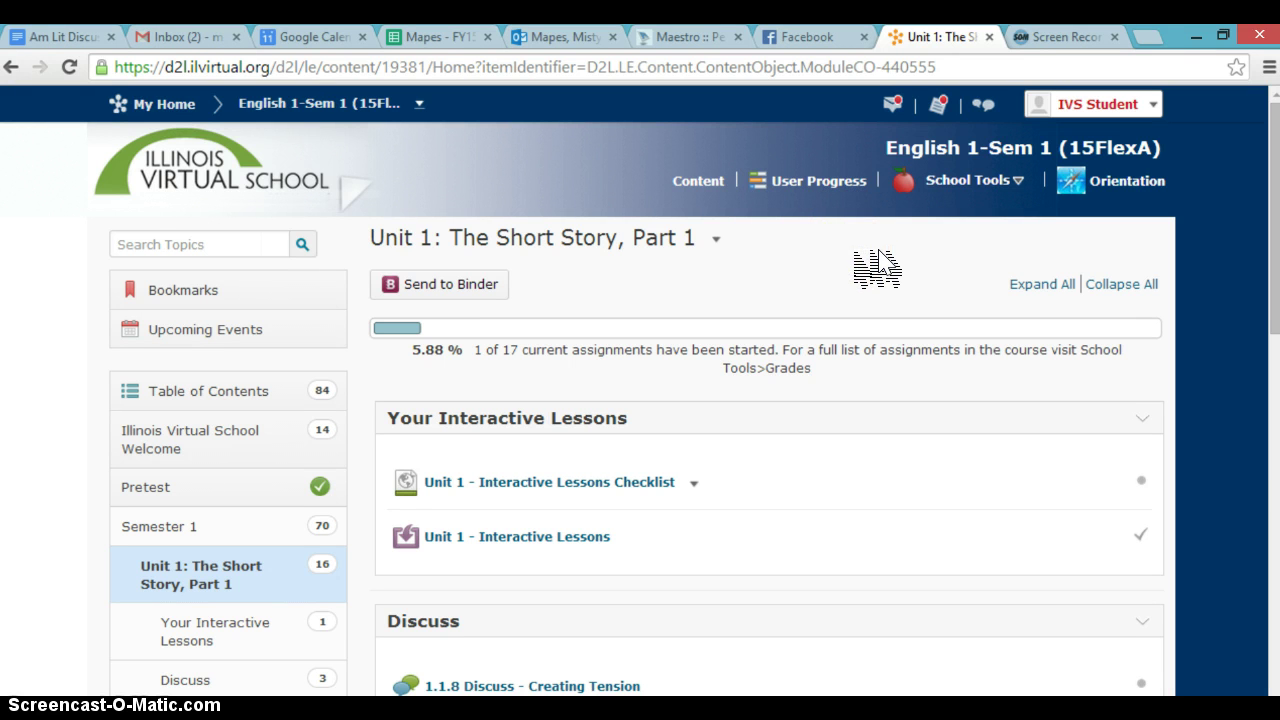
scroll(870, 250, down, 1)
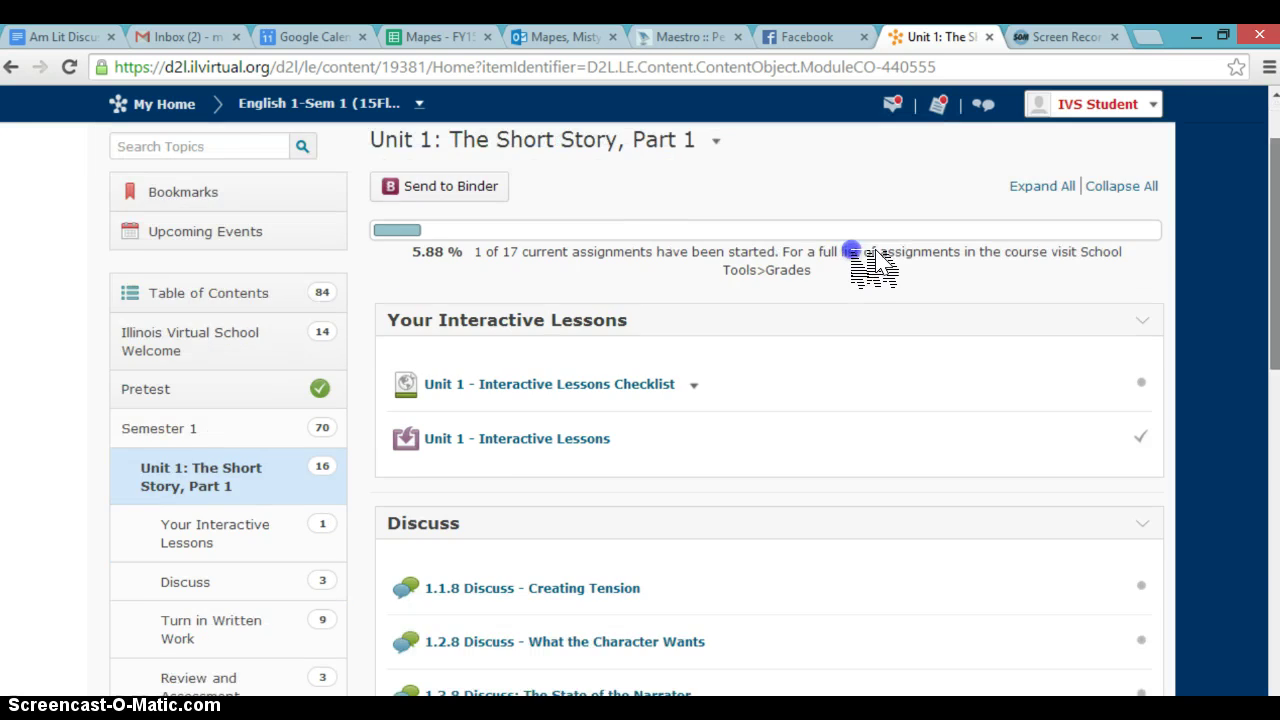
scroll(872, 258, down, 5)
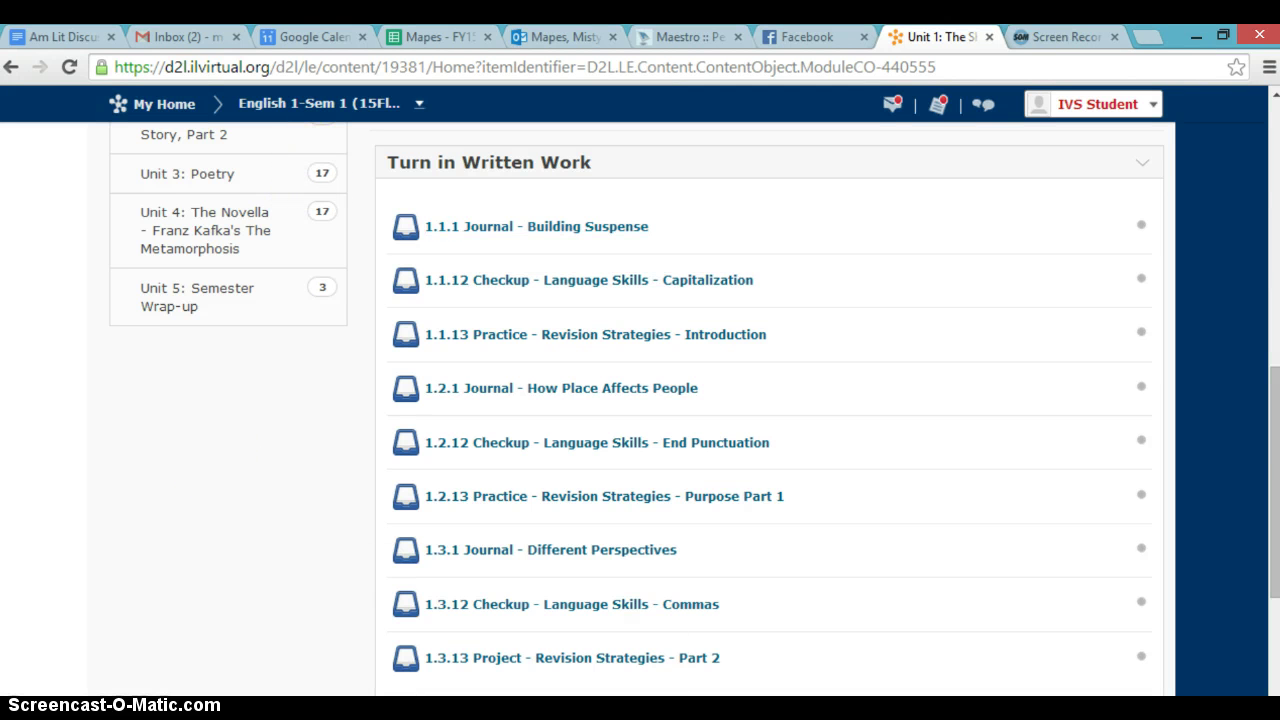
click(609, 646)
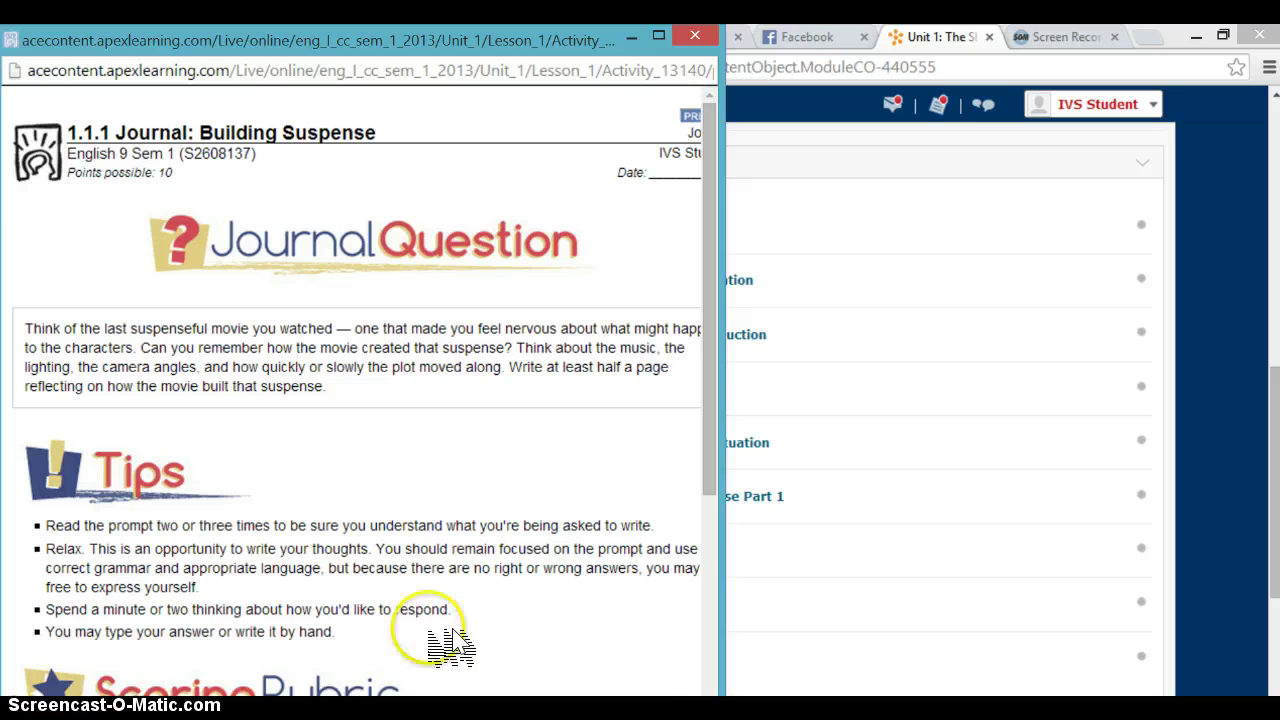
click(622, 326)
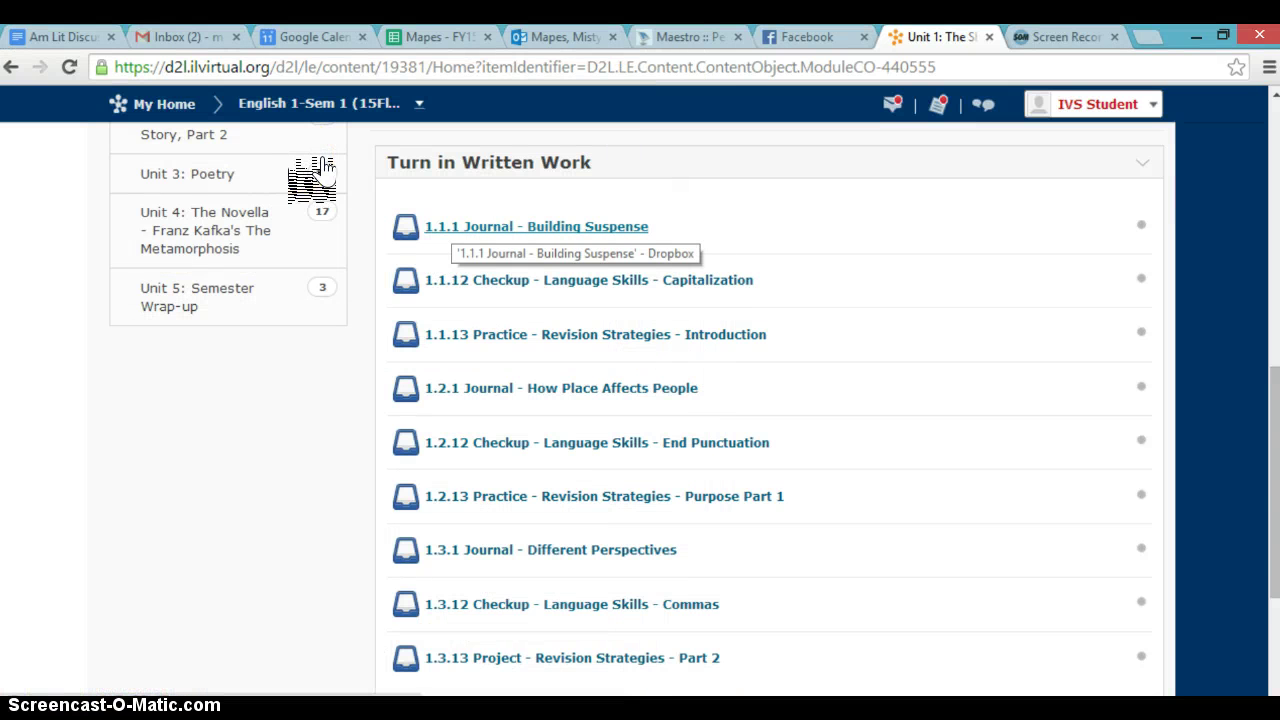
Step: Open the 1.1.1 Journal - Building Suspense dropbox and review its eight-step submission instructions
click(455, 228)
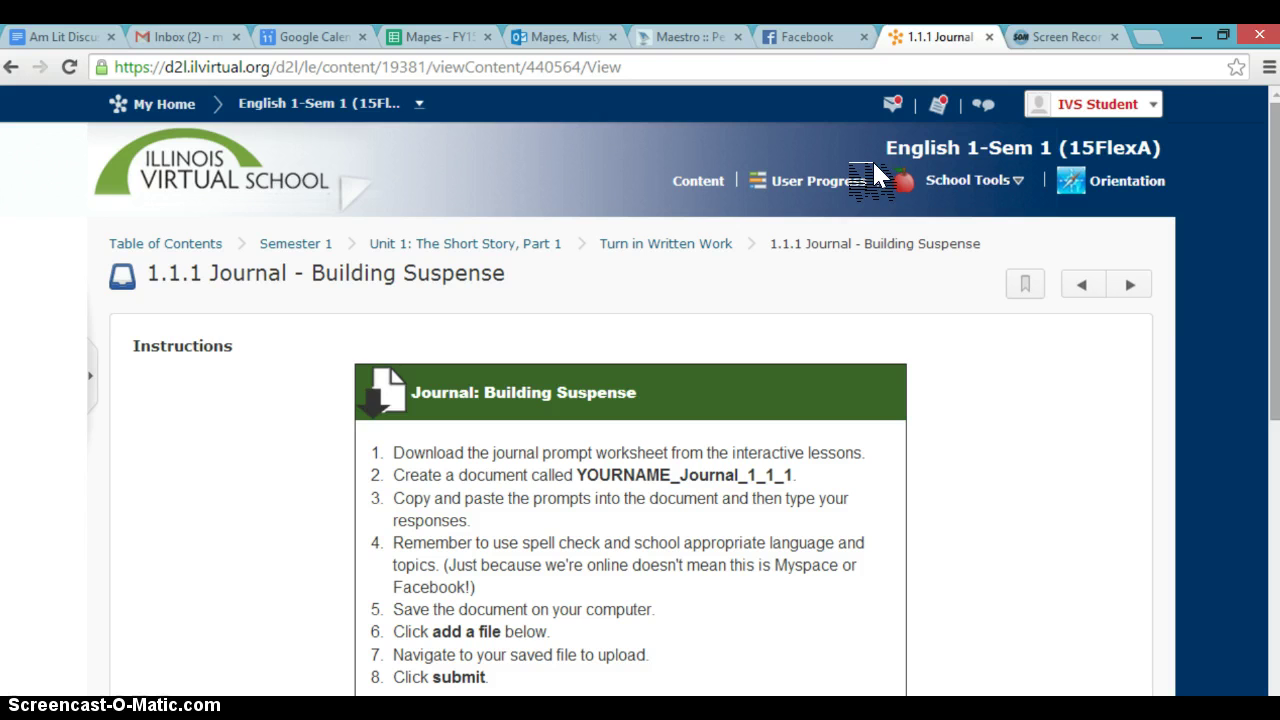
scroll(857, 205, down, 4)
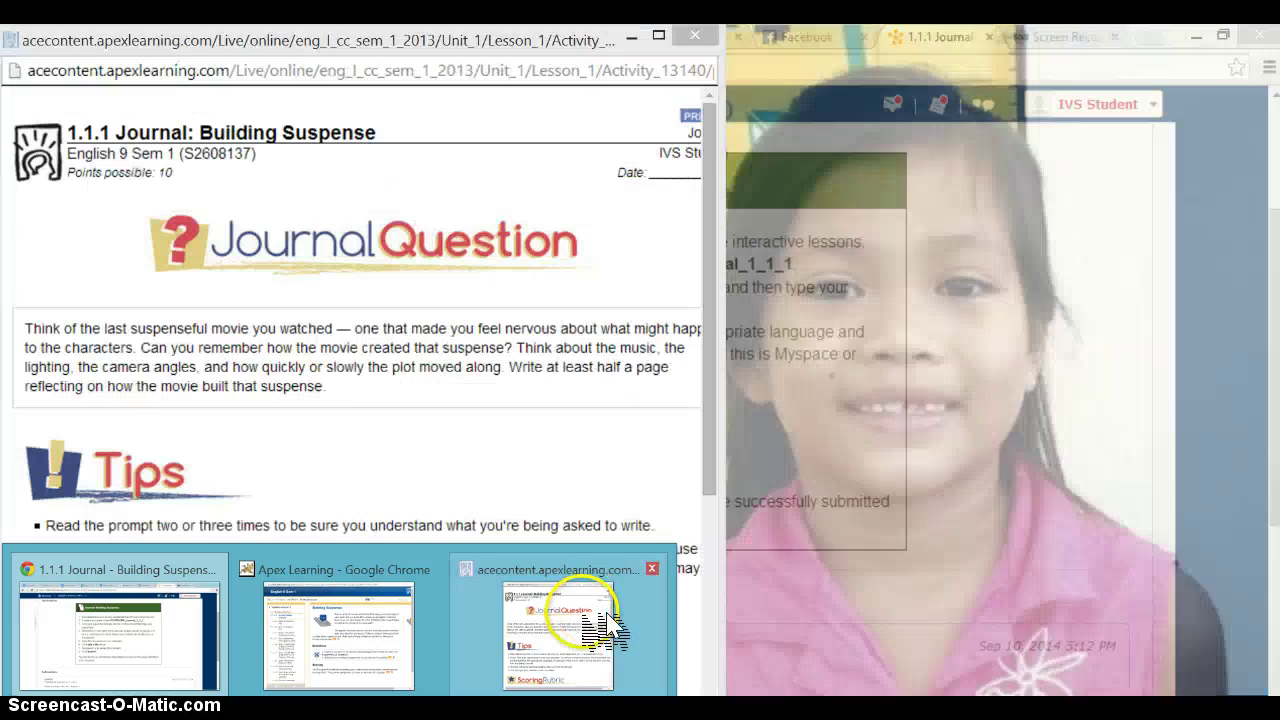
click(591, 620)
click(586, 302)
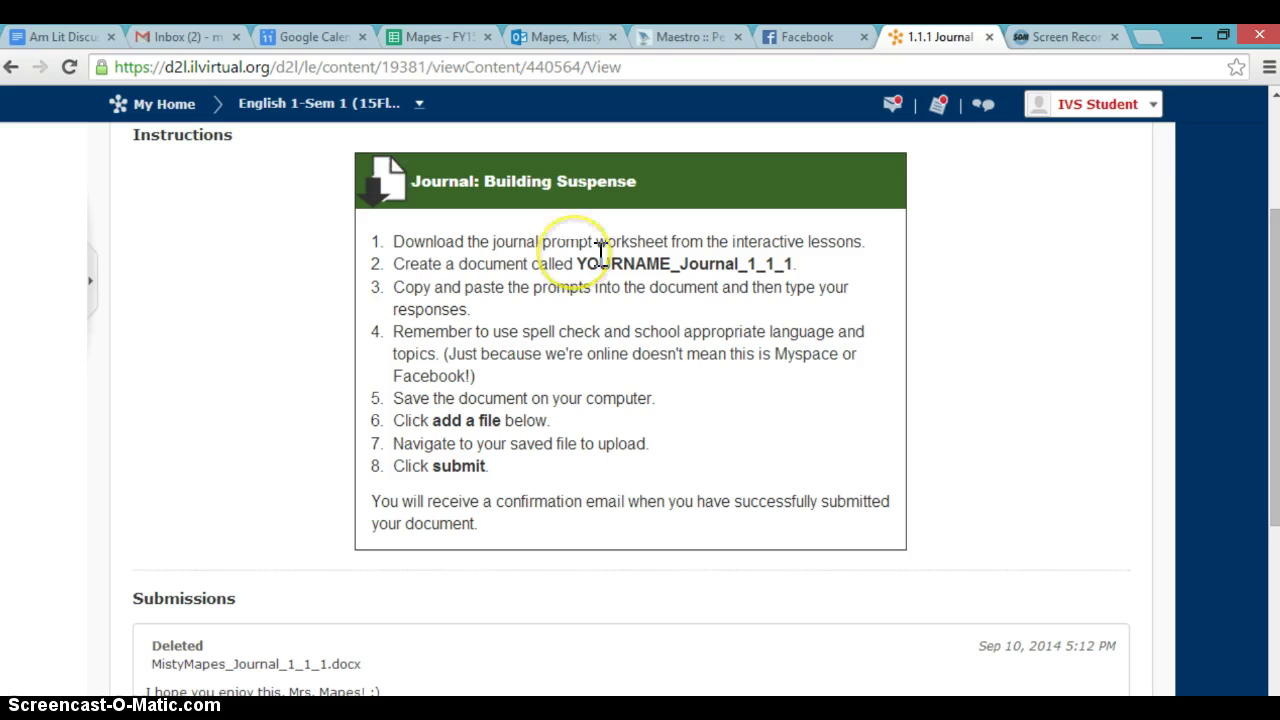
Step: Copy the required name YOURNAME_Journal_1_1_1 from the dropbox and launch Word 2013
mouse_move(407, 178)
mouse_down()
mouse_move(437, 194)
mouse_move(519, 169)
mouse_move(555, 187)
mouse_up()
key(ctrl+c)
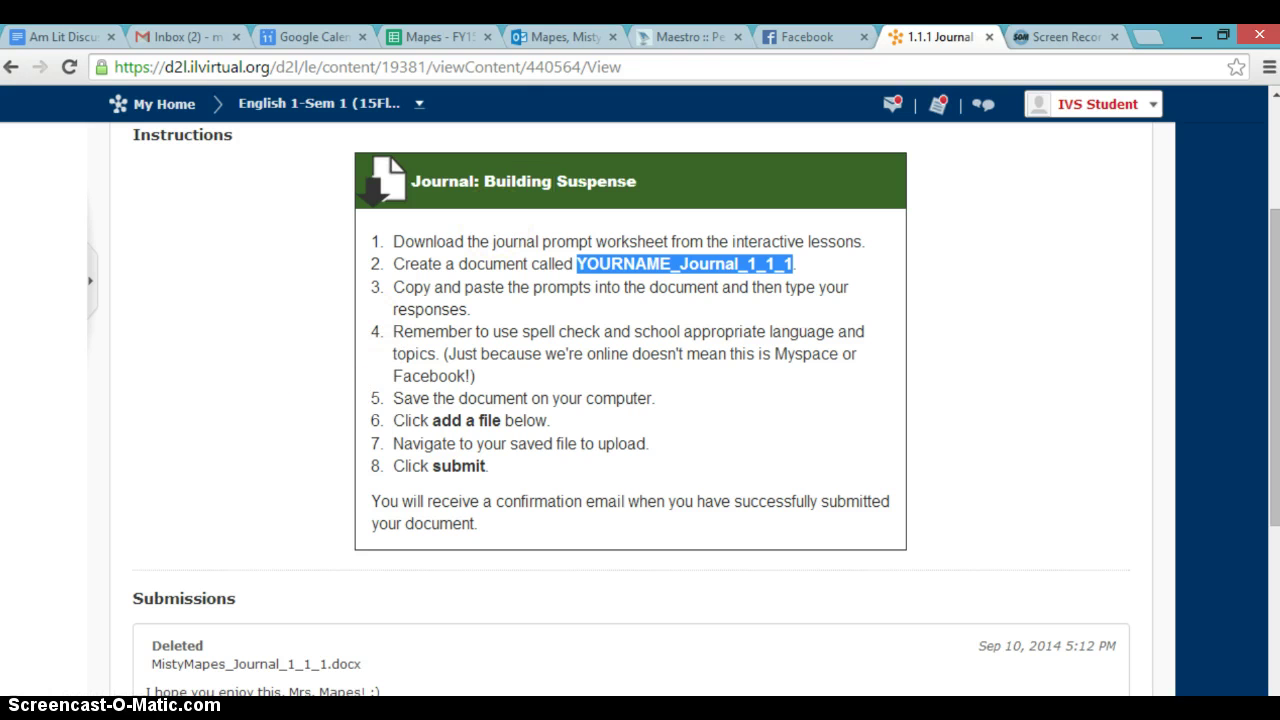
click(22, 710)
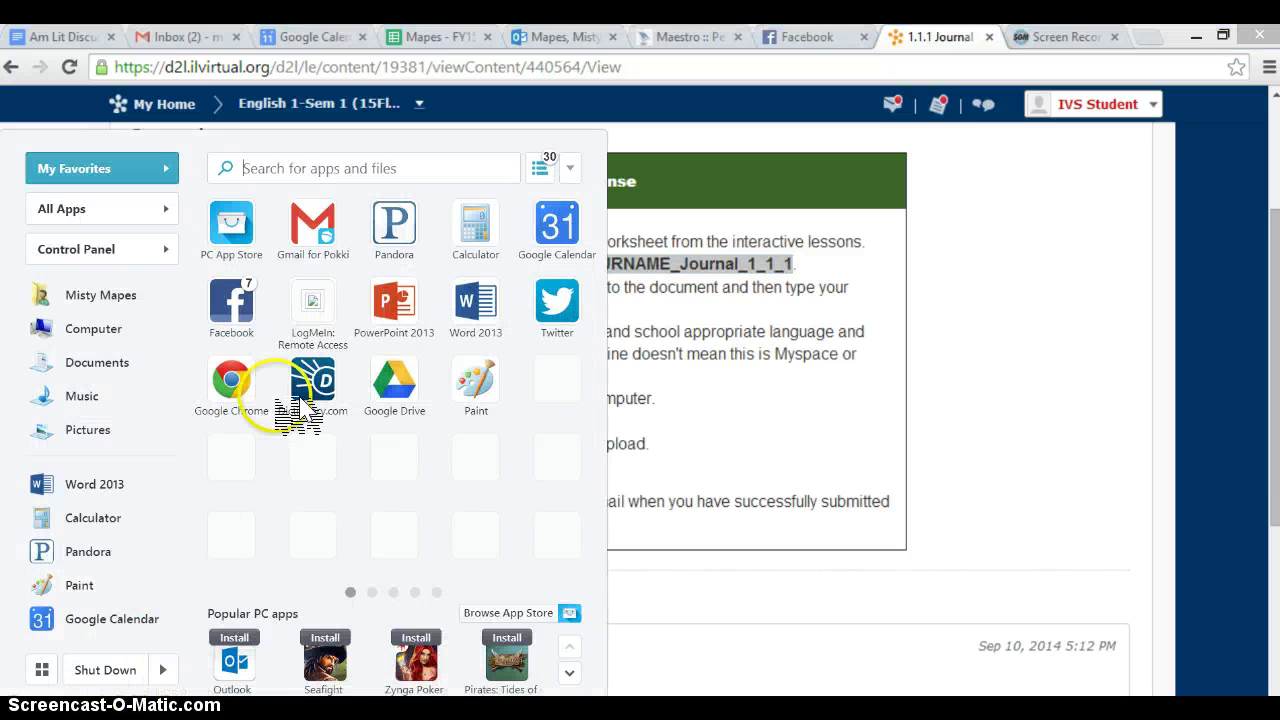
click(478, 308)
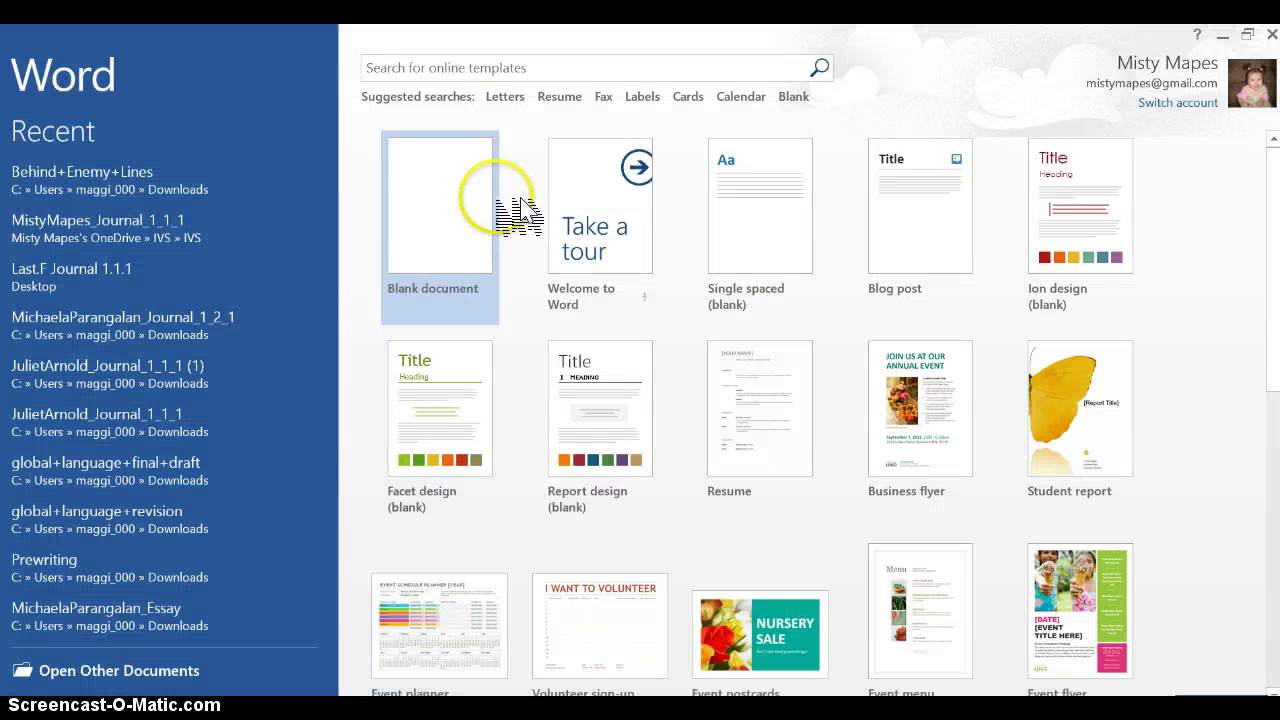
Step: Paste YOURNAME_Journal_1_1_1 into a blank document, replacing YOURNAME with the student's name
click(490, 220)
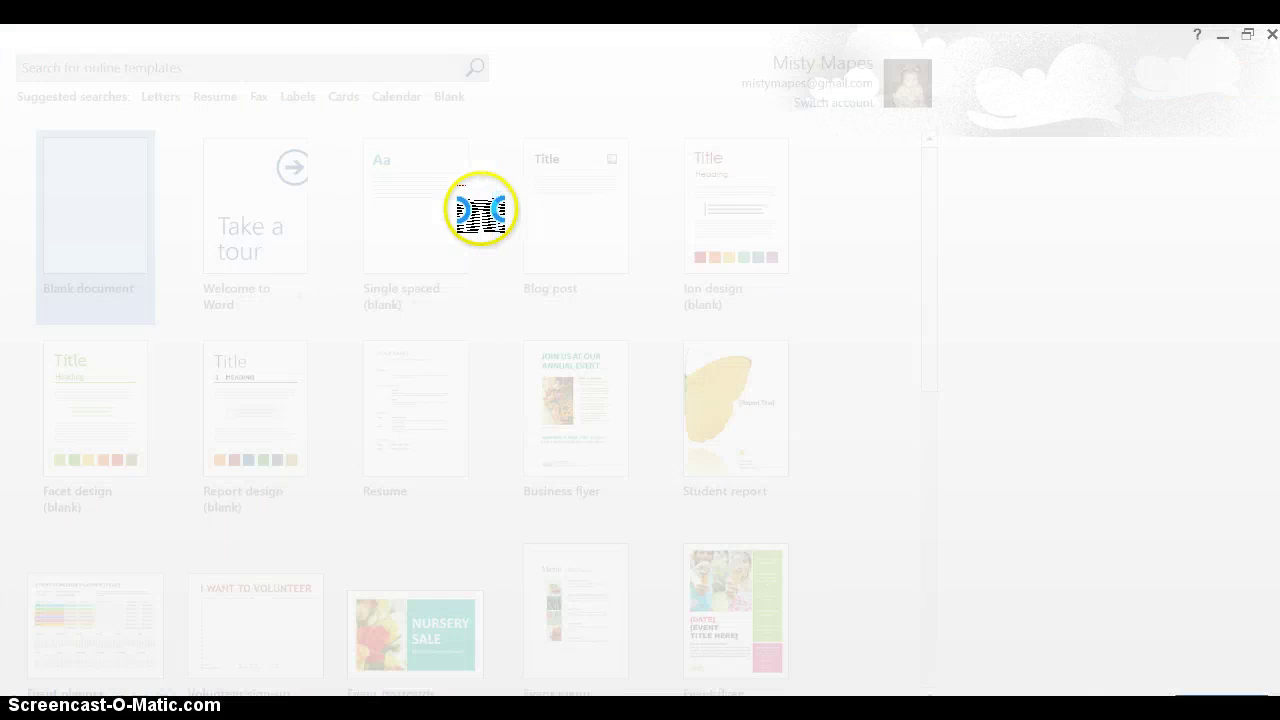
key(ctrl+v)
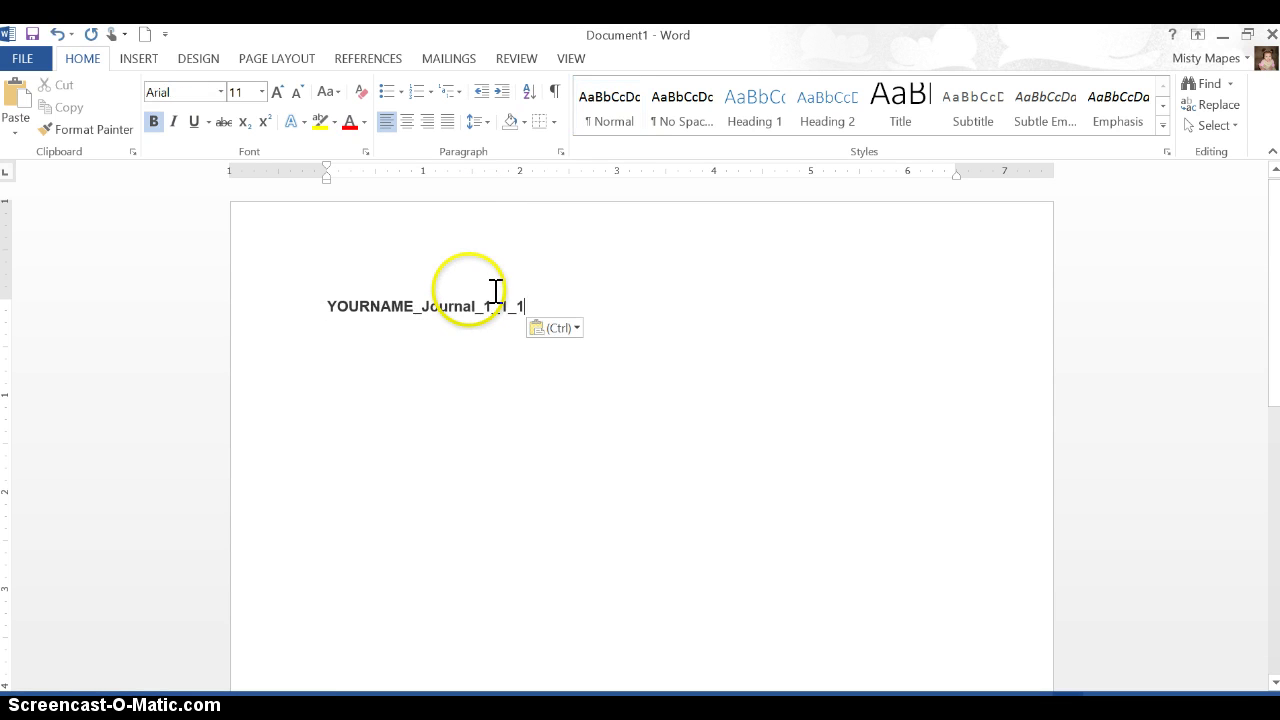
click(413, 302)
drag(441, 300, 334, 289)
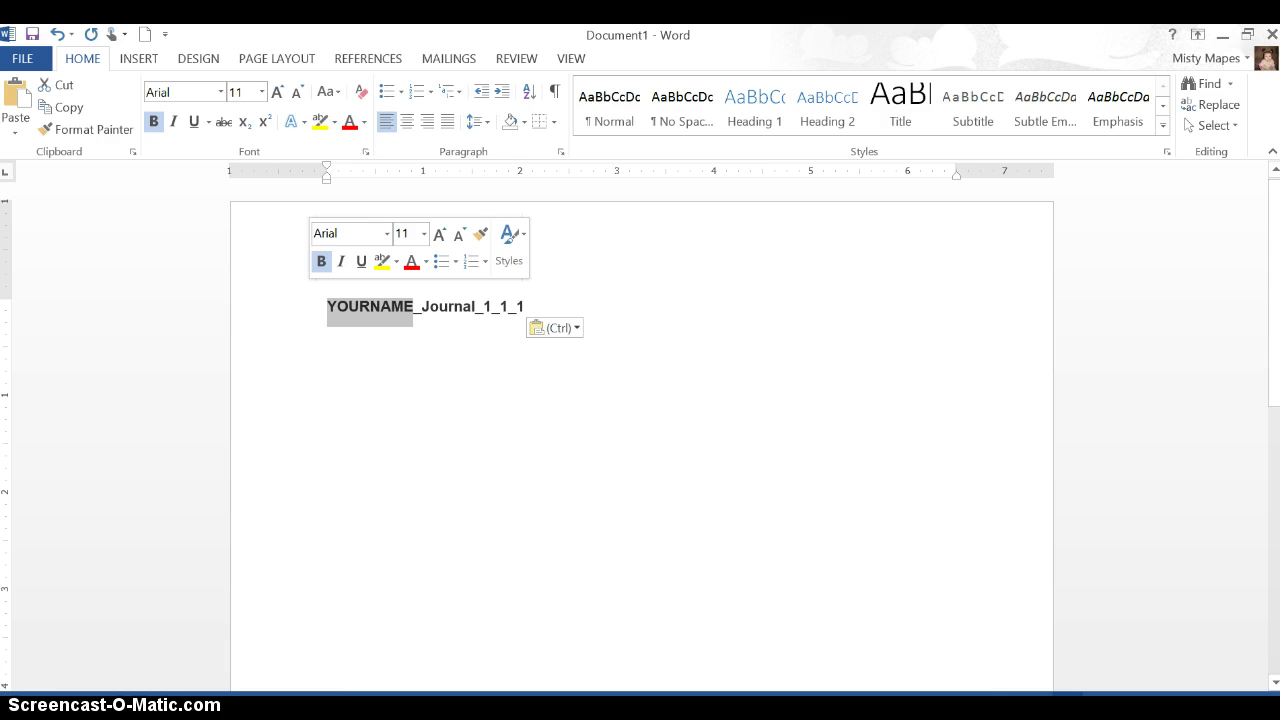
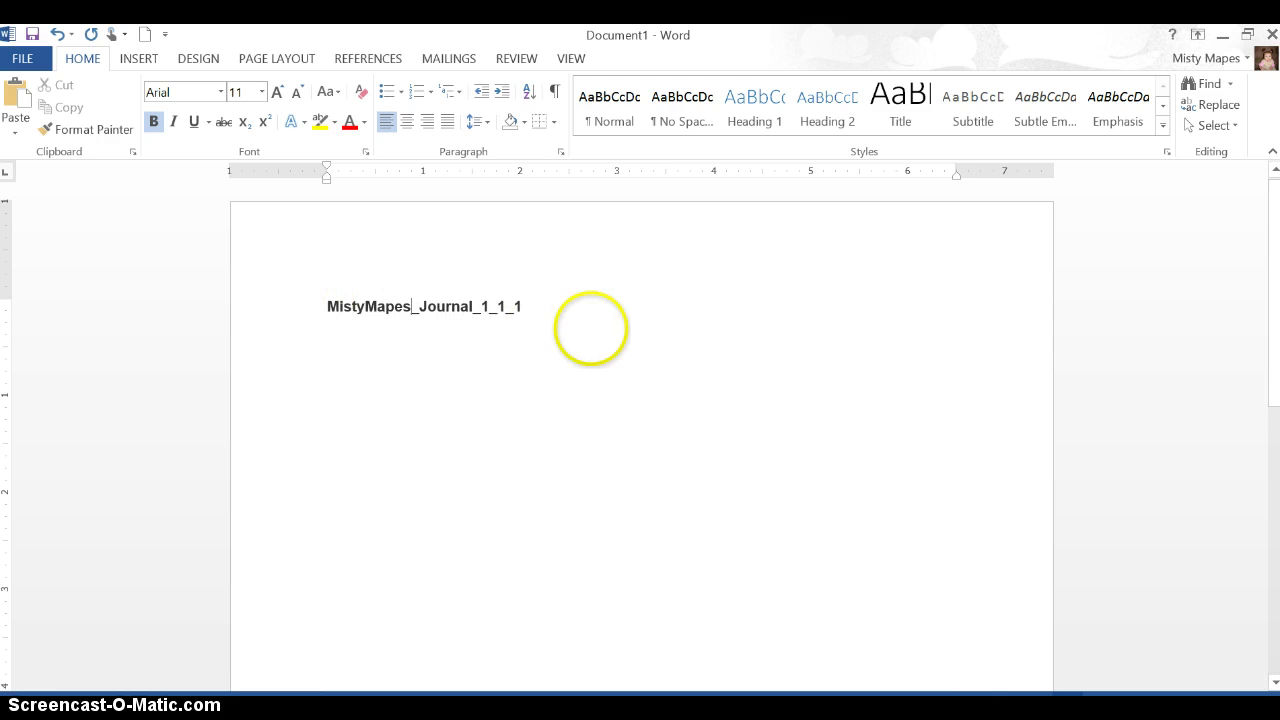
click(581, 316)
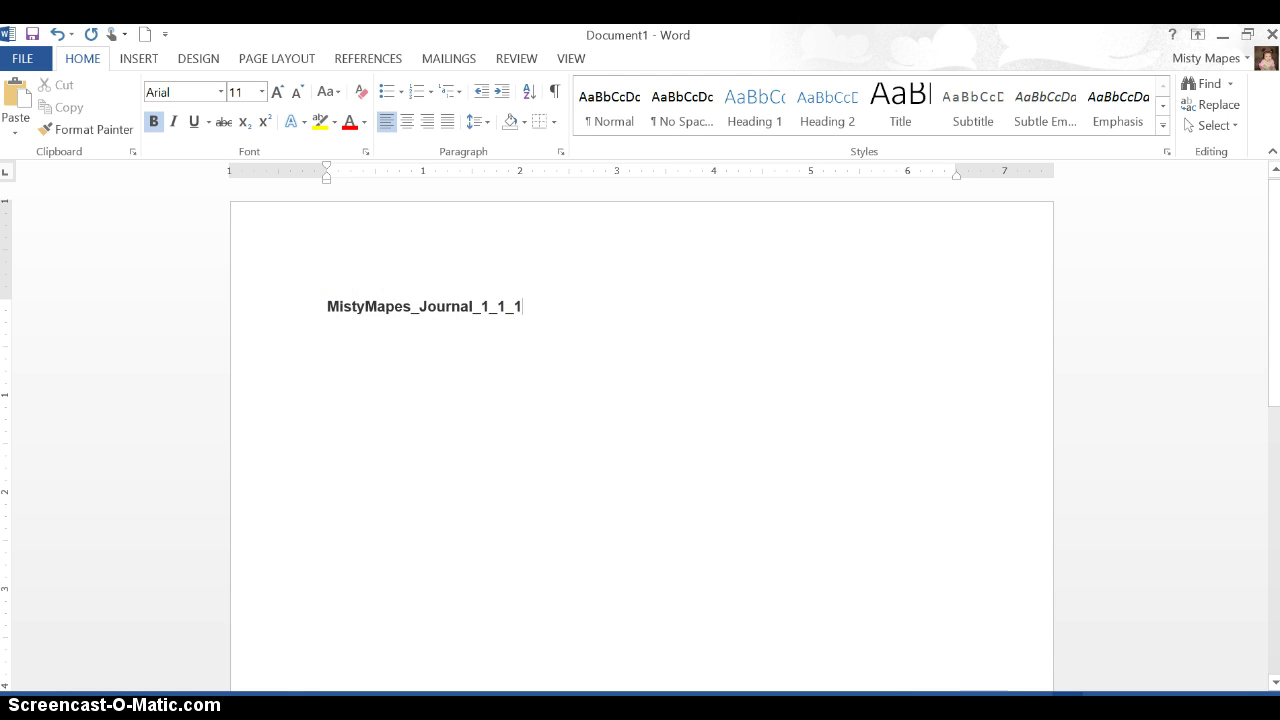
click(274, 297)
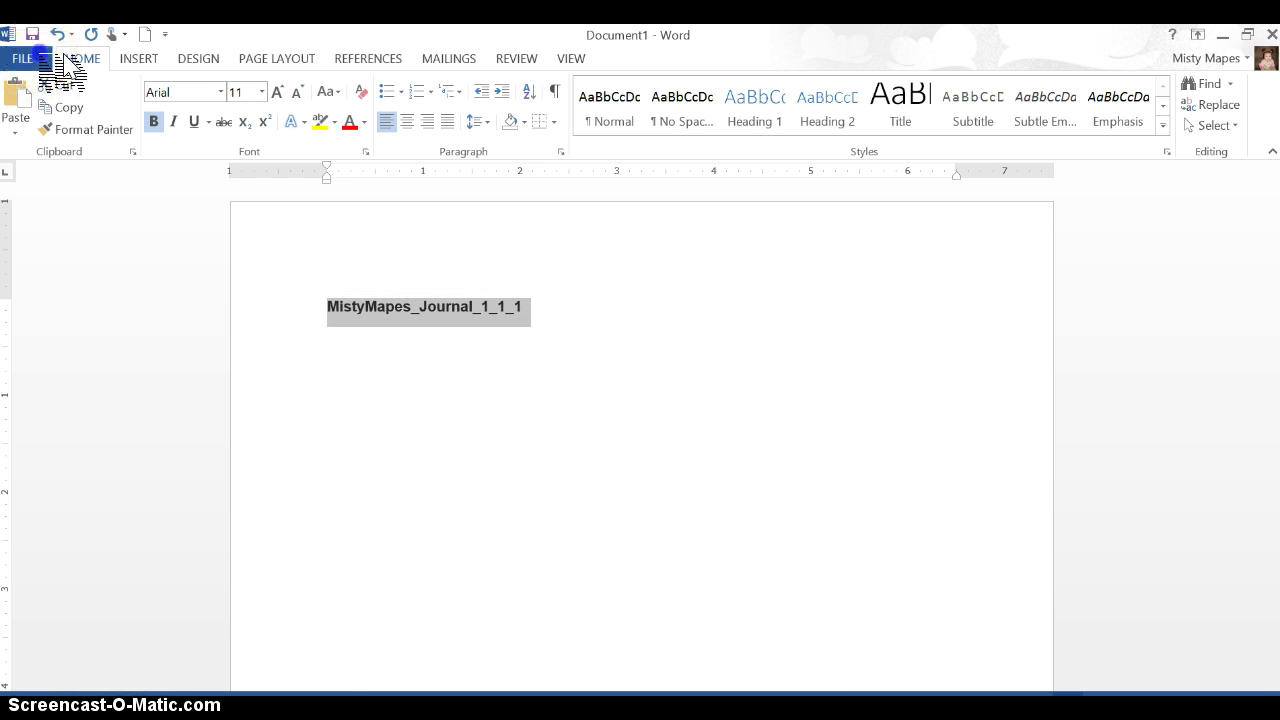
Step: Save the document to the Desktop as the student's name followed by _Journal_1_1_1
click(30, 58)
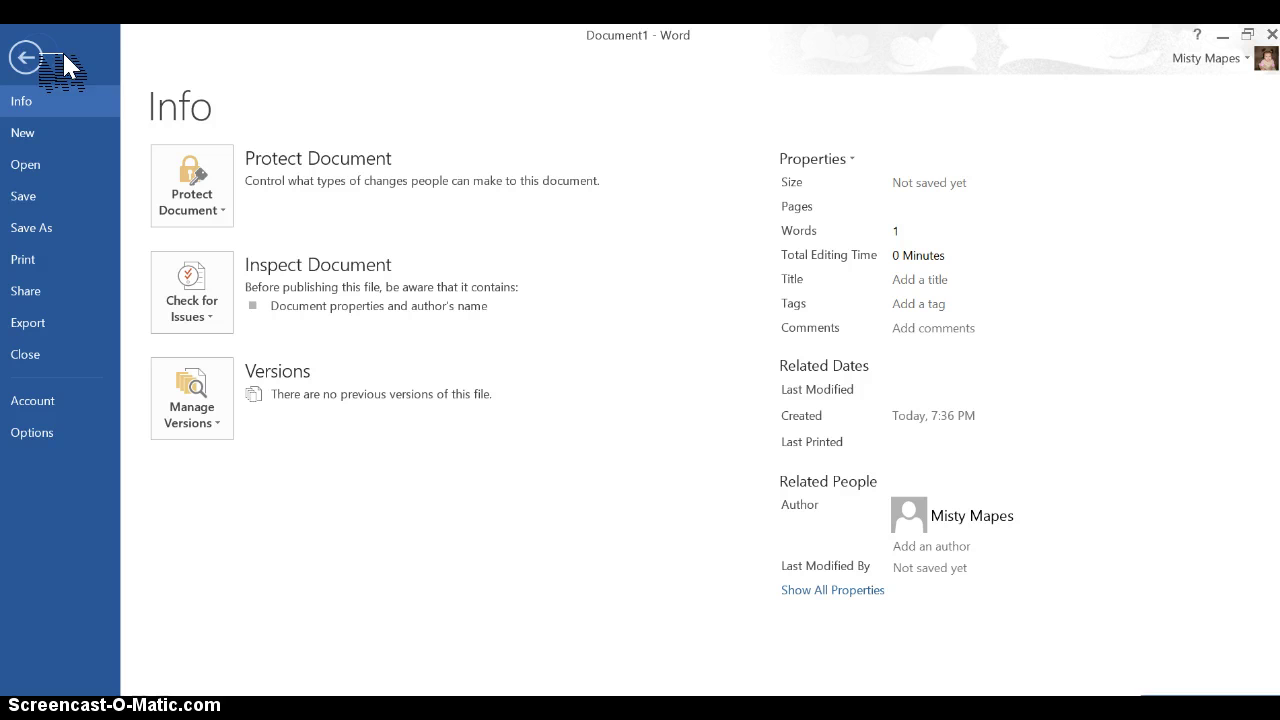
click(64, 222)
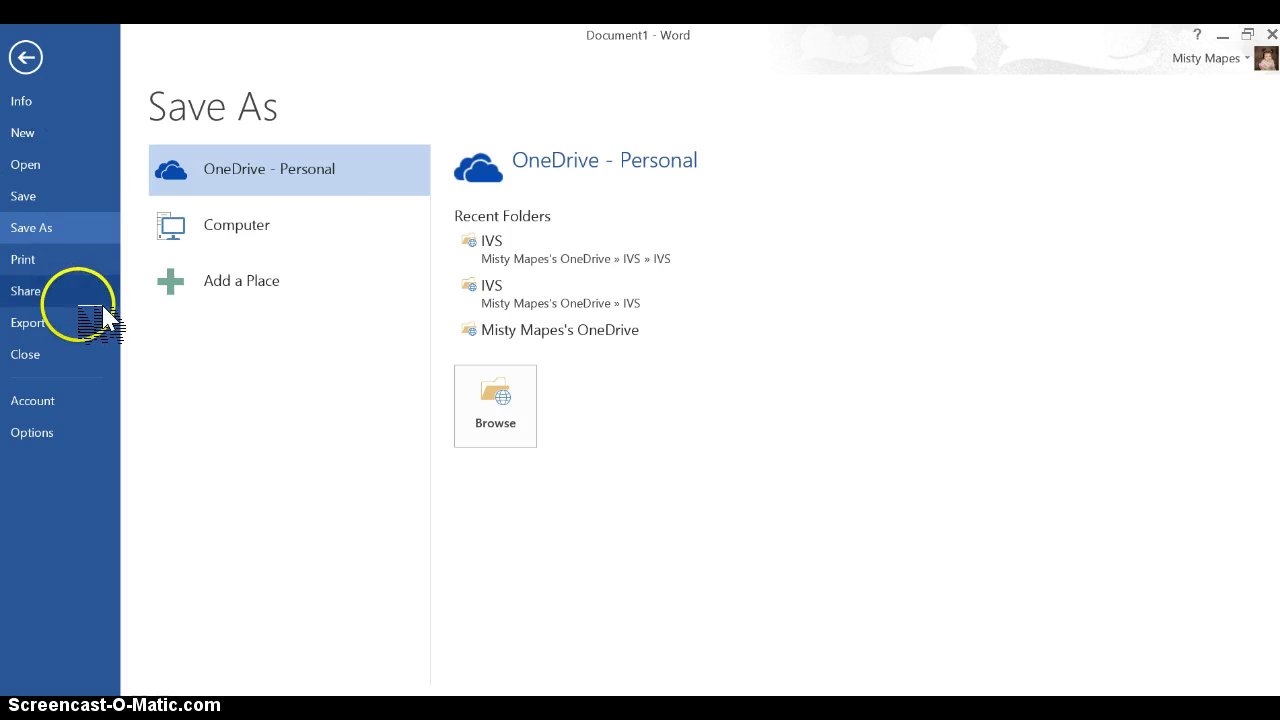
click(345, 230)
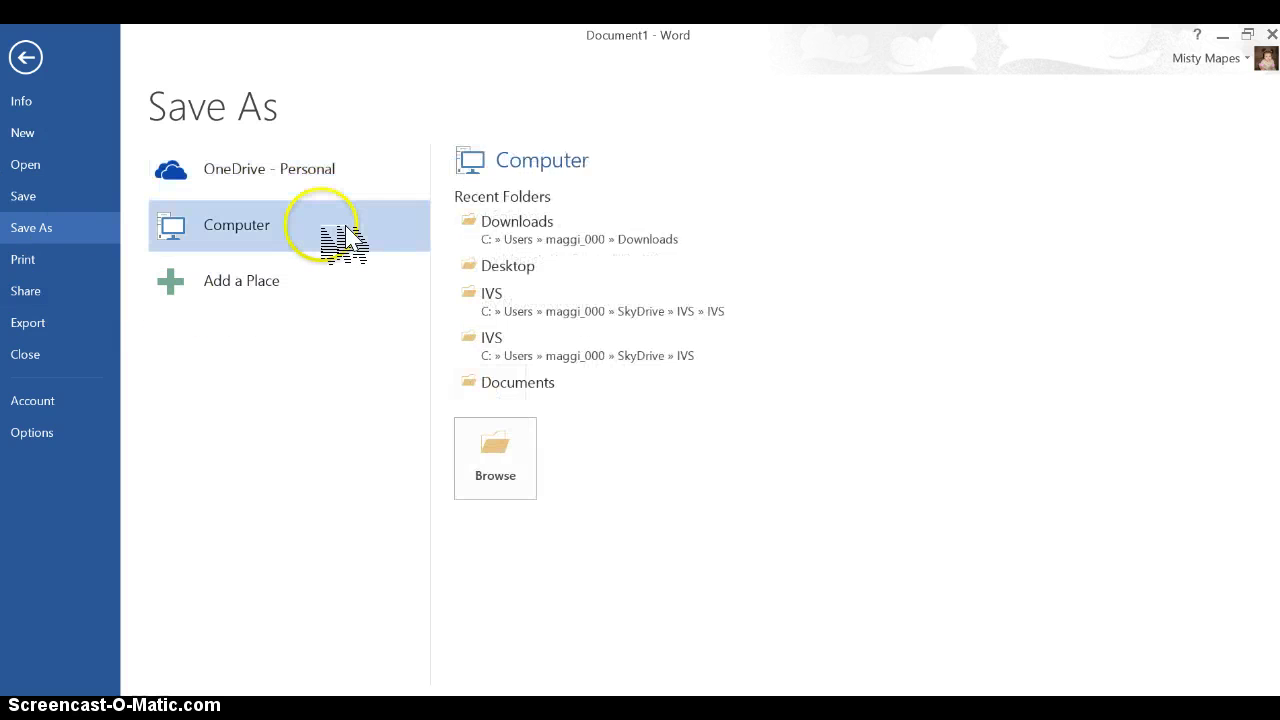
click(527, 268)
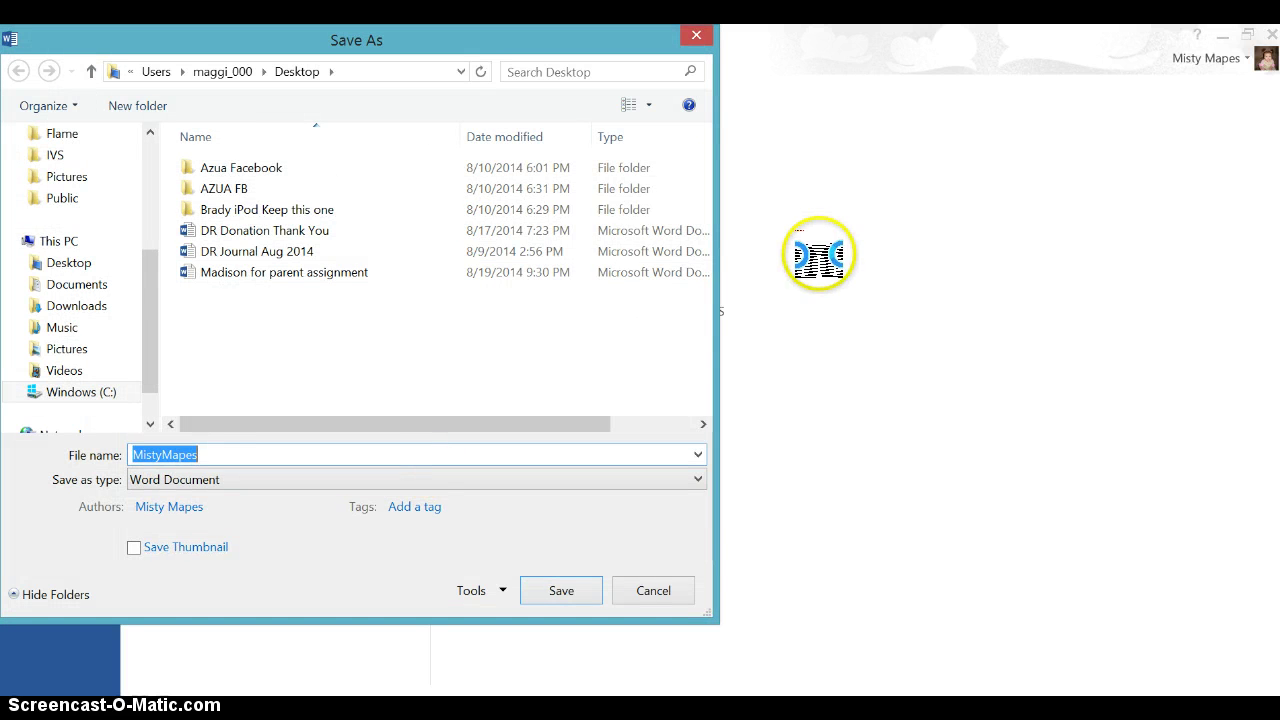
click(286, 453)
text(_Journal_1_1_1)
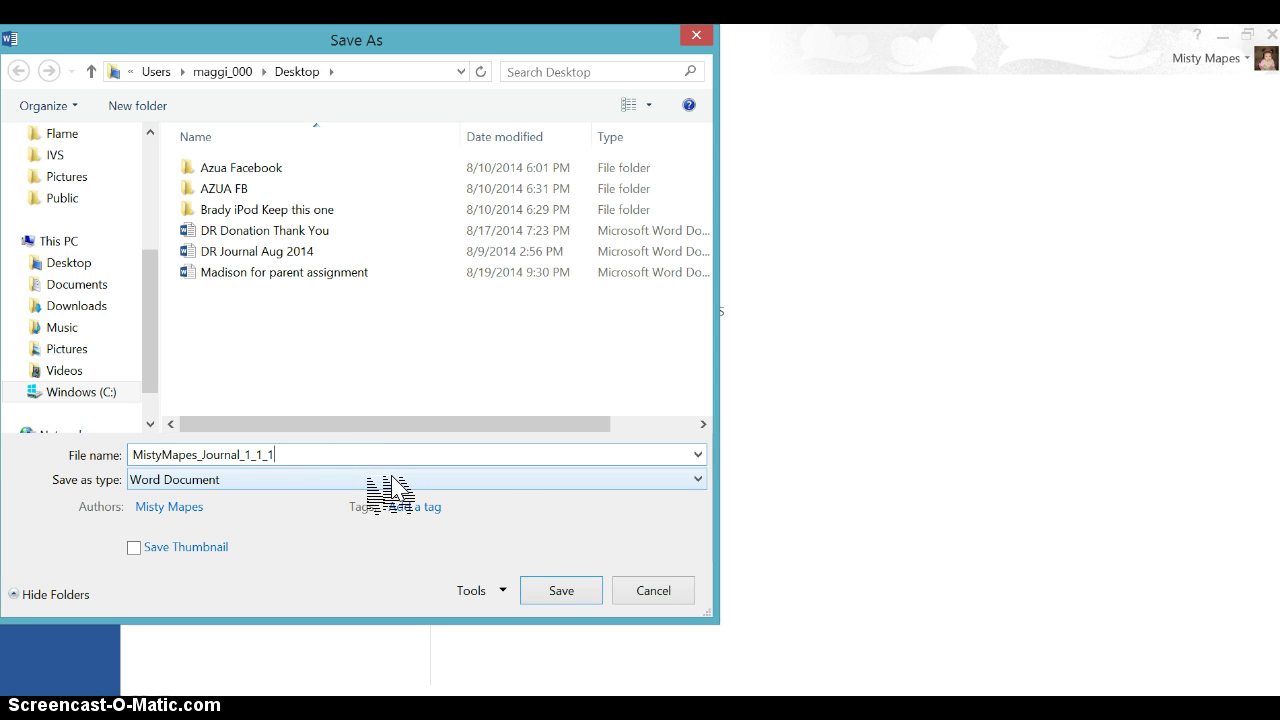
click(565, 592)
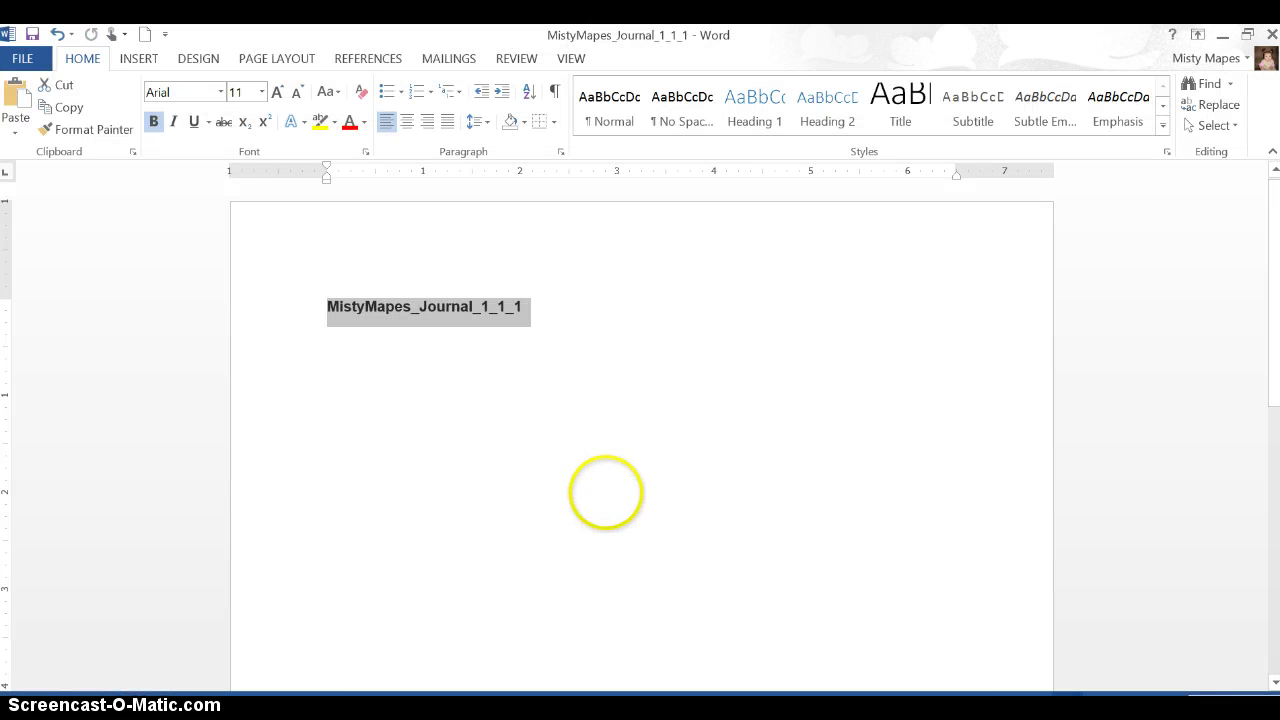
Step: Copy the entire 1.1.1 Journal worksheet page from Apex Learning and return to the Word document
click(605, 492)
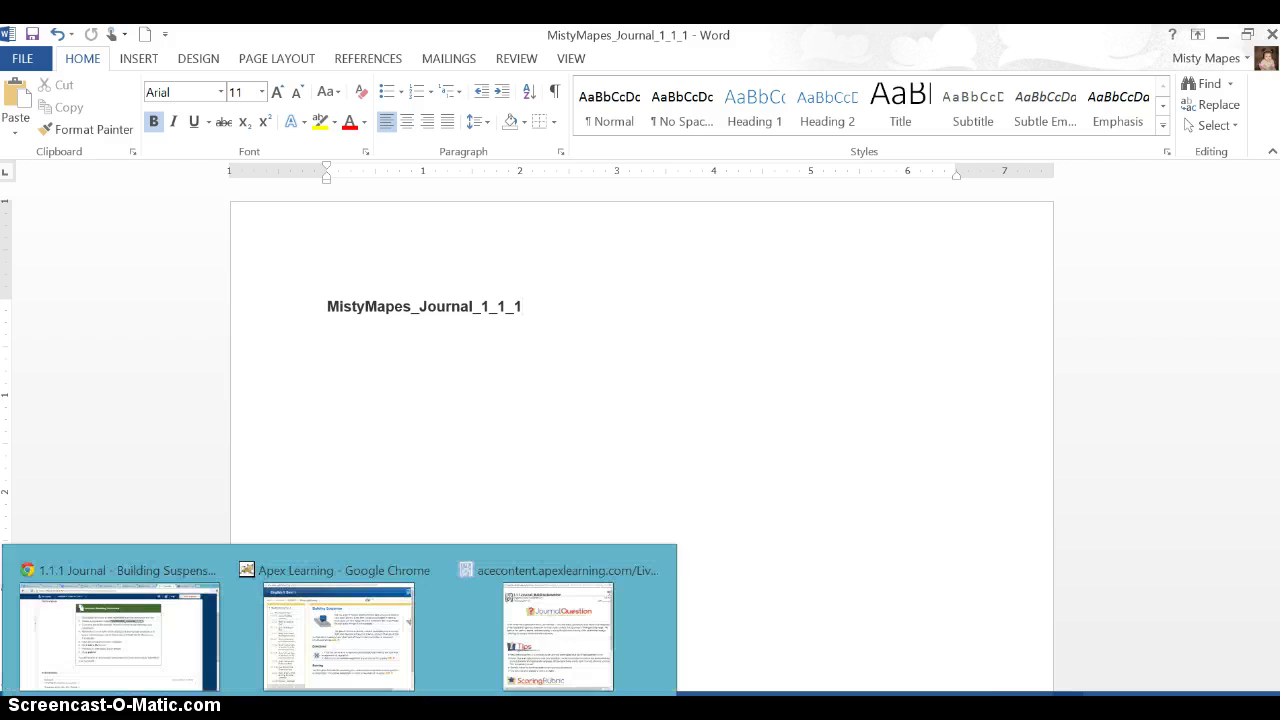
click(285, 708)
click(200, 640)
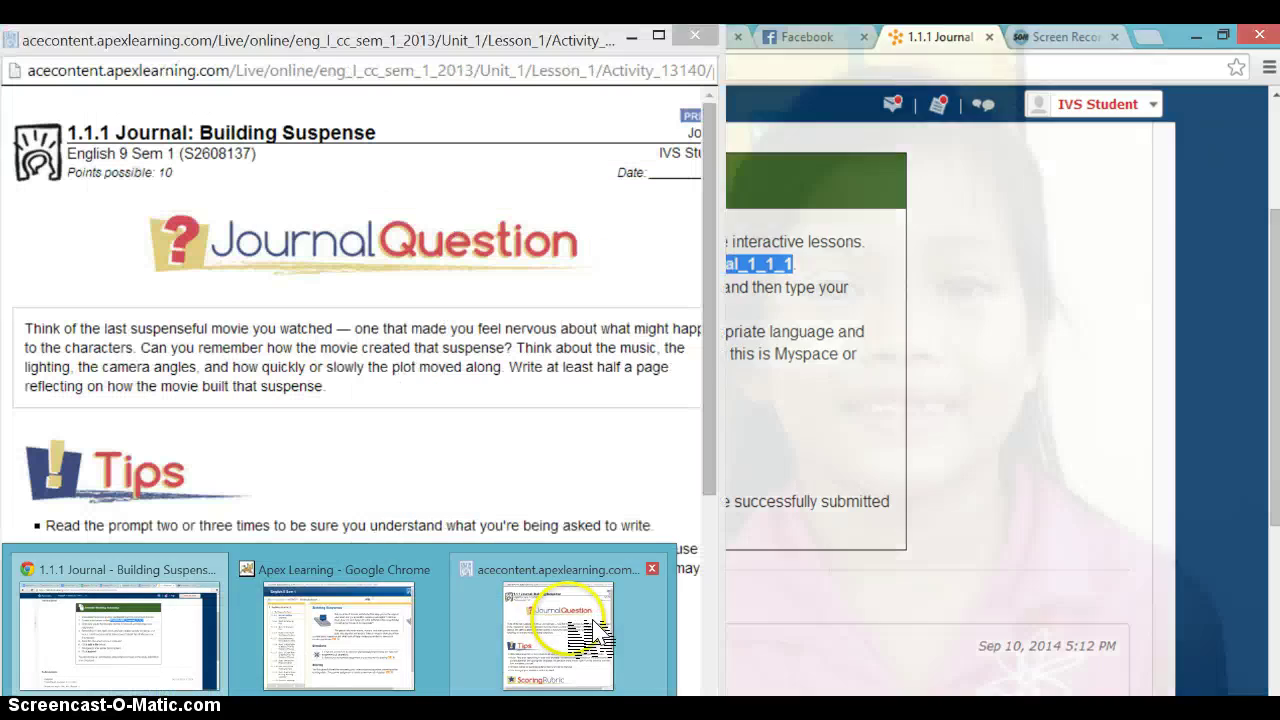
click(508, 640)
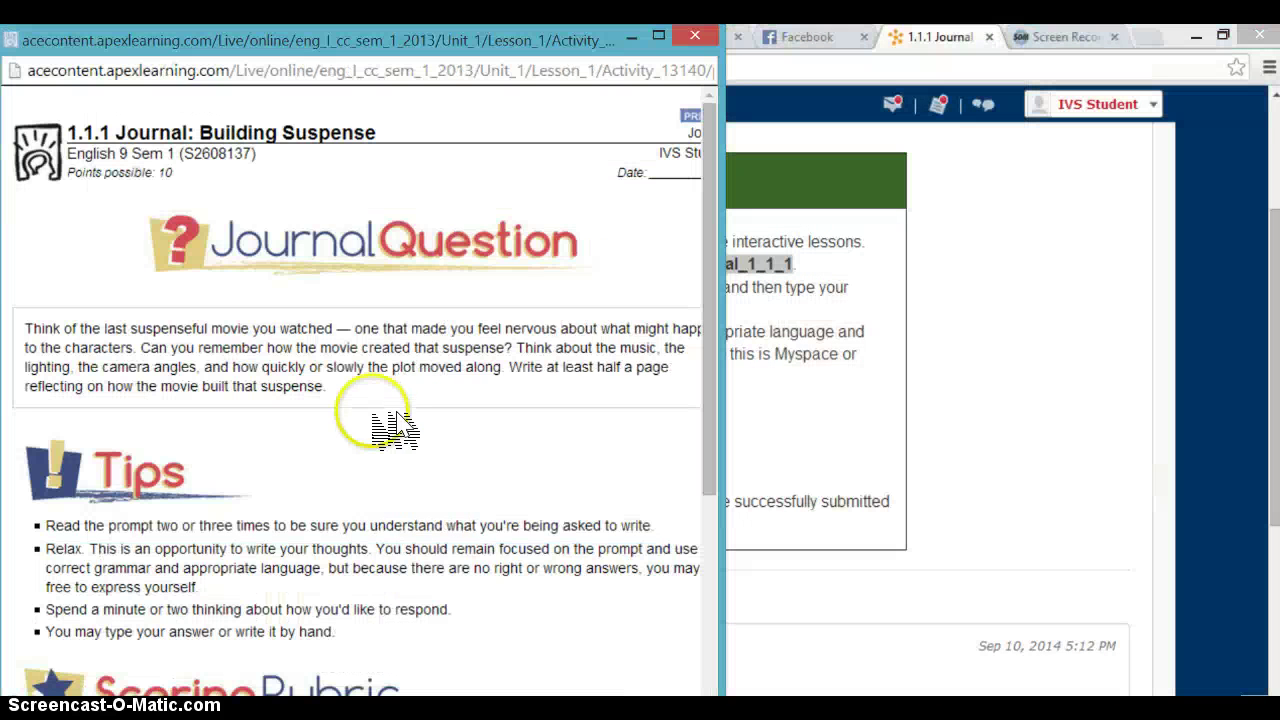
click(356, 284)
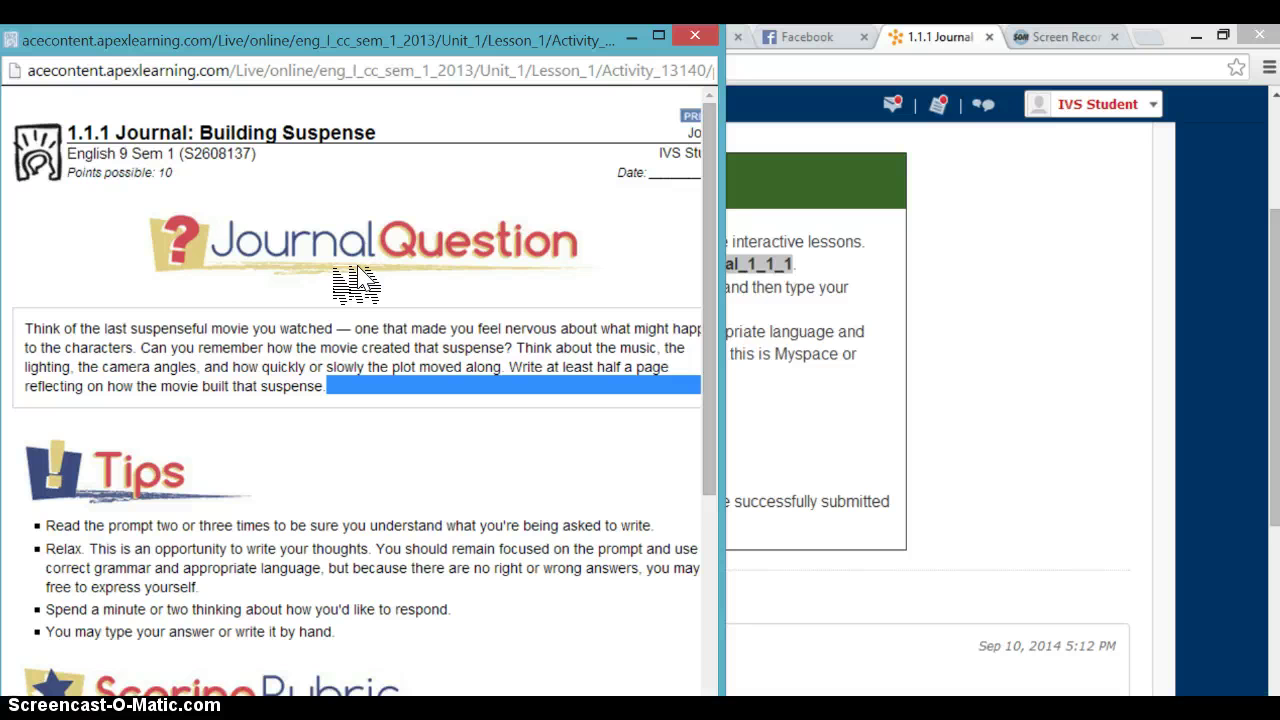
click(508, 388)
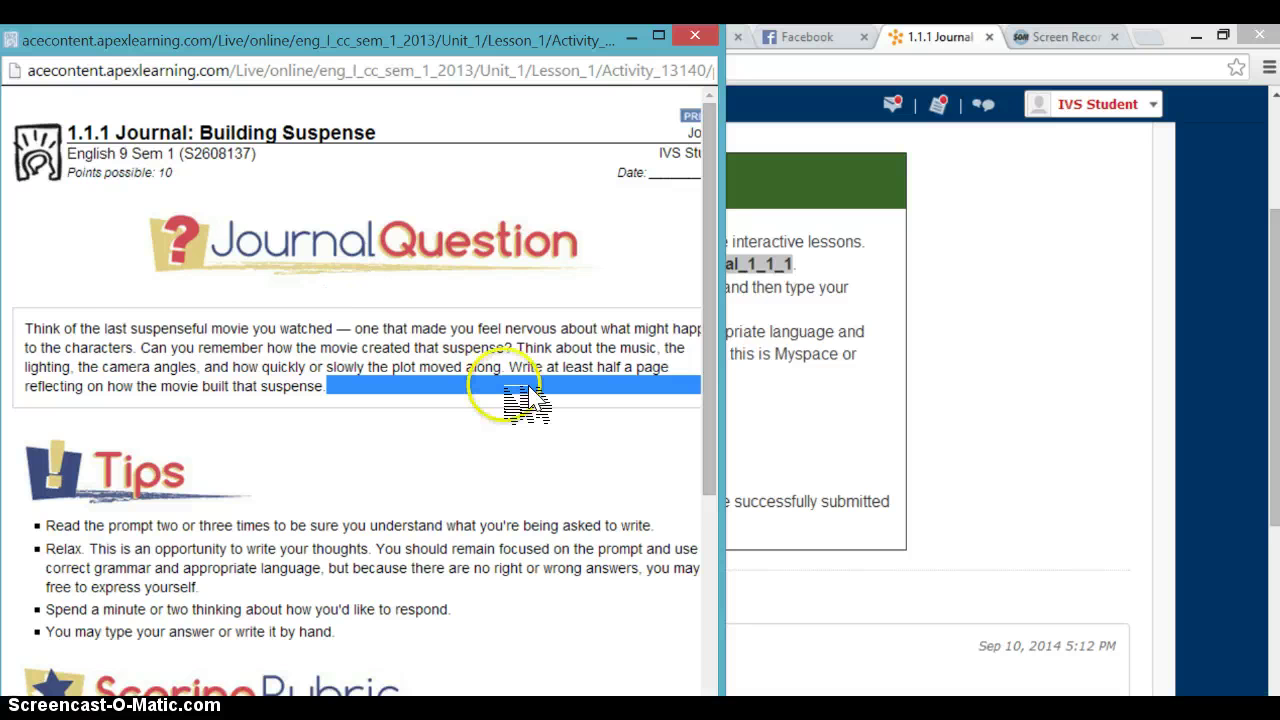
key(ctrl+a)
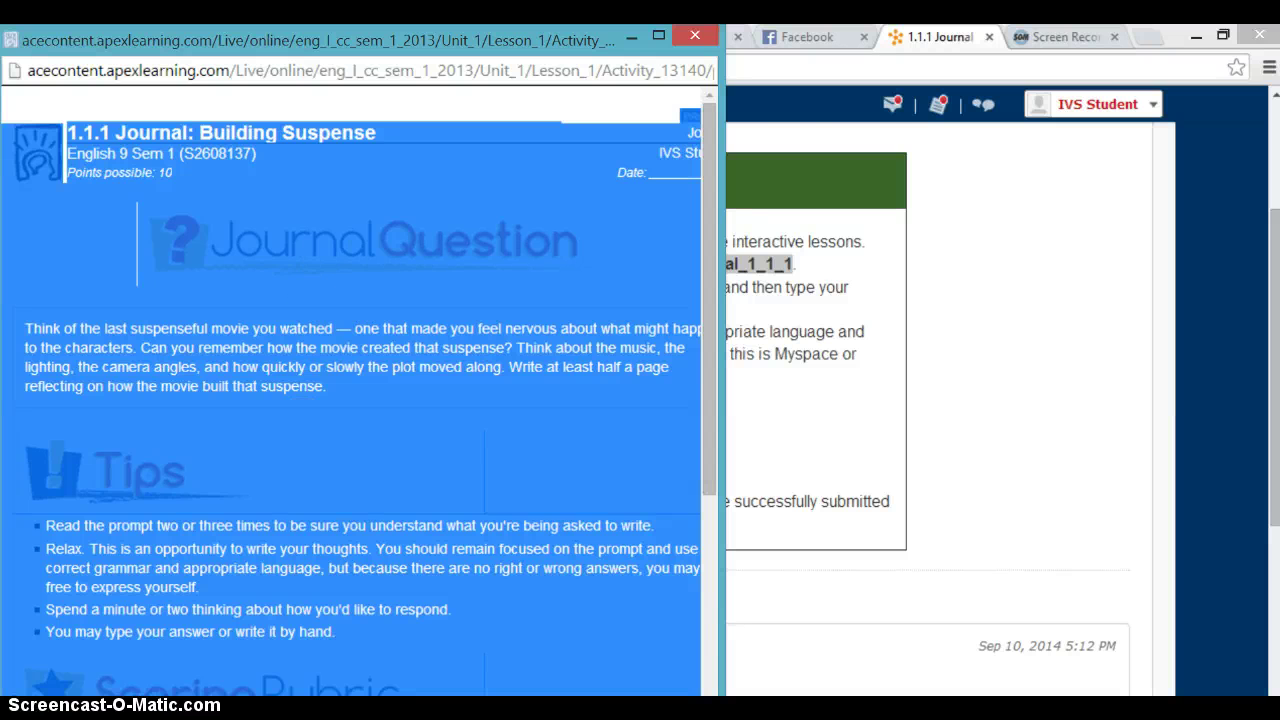
key(alt+Tab)
click(591, 543)
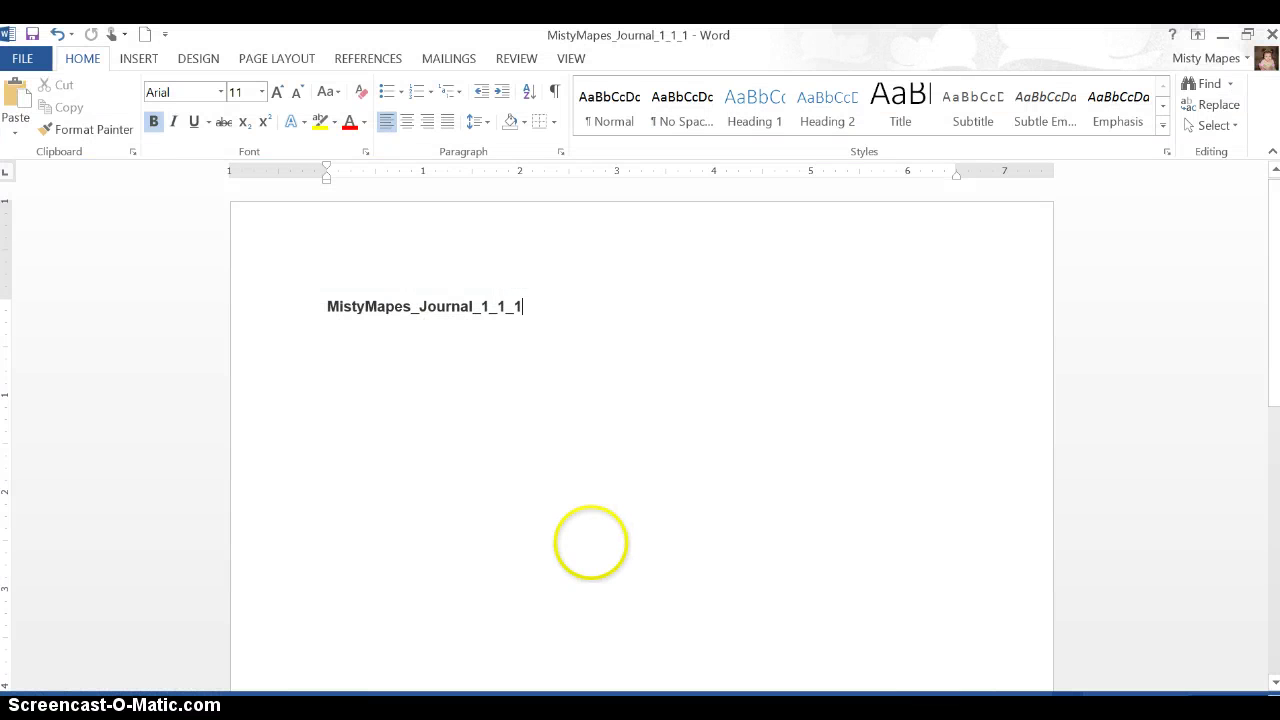
Step: Paste the worksheet on a new line below the title and check the document top to bottom
key(Return)
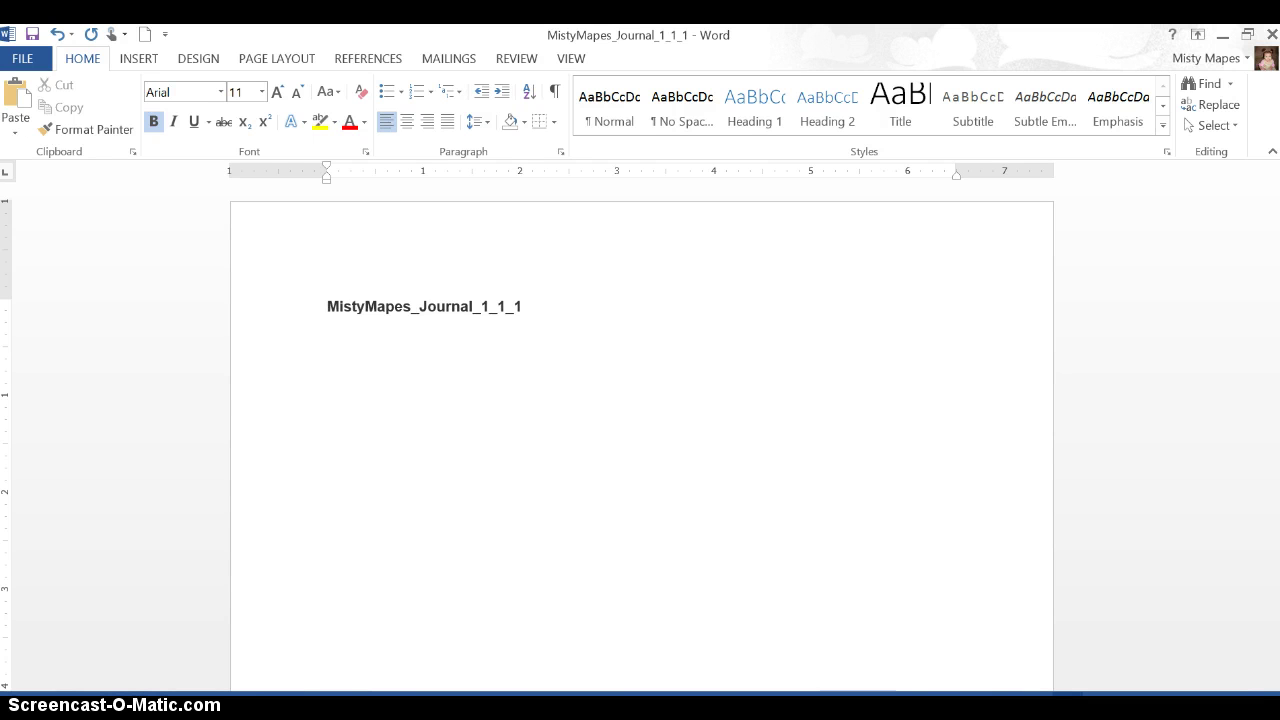
key(ctrl+v)
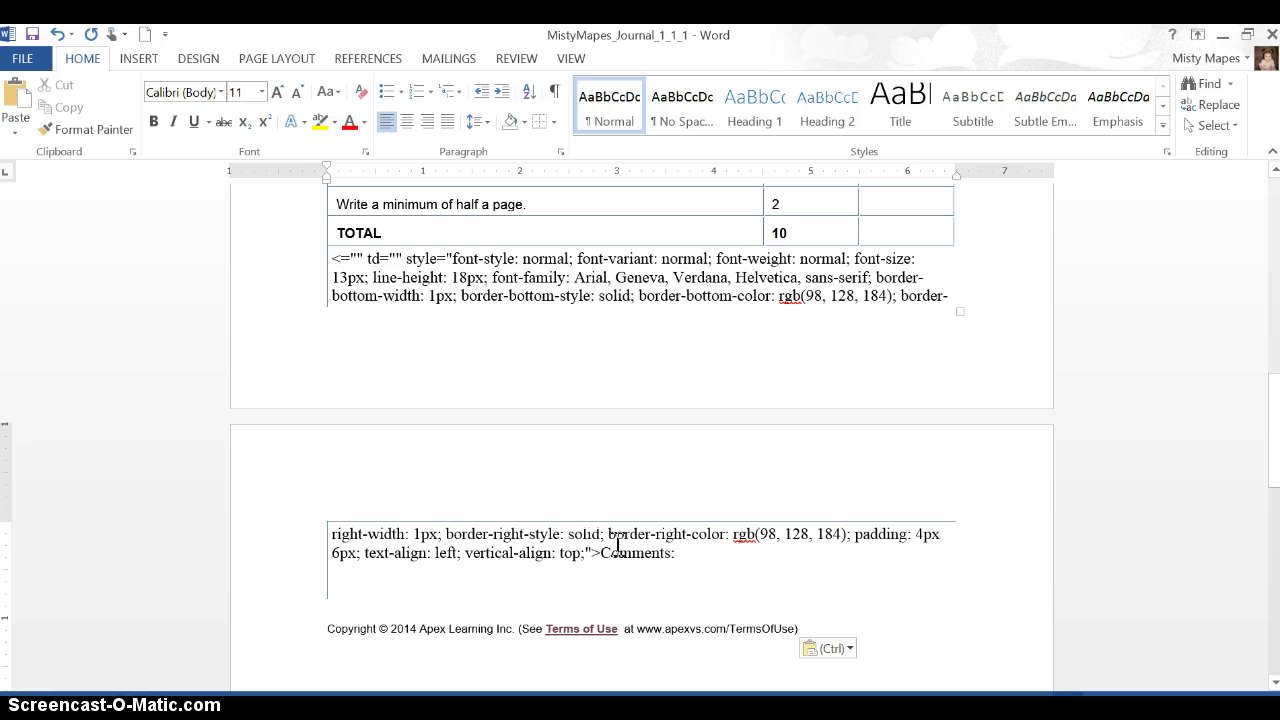
key(Return)
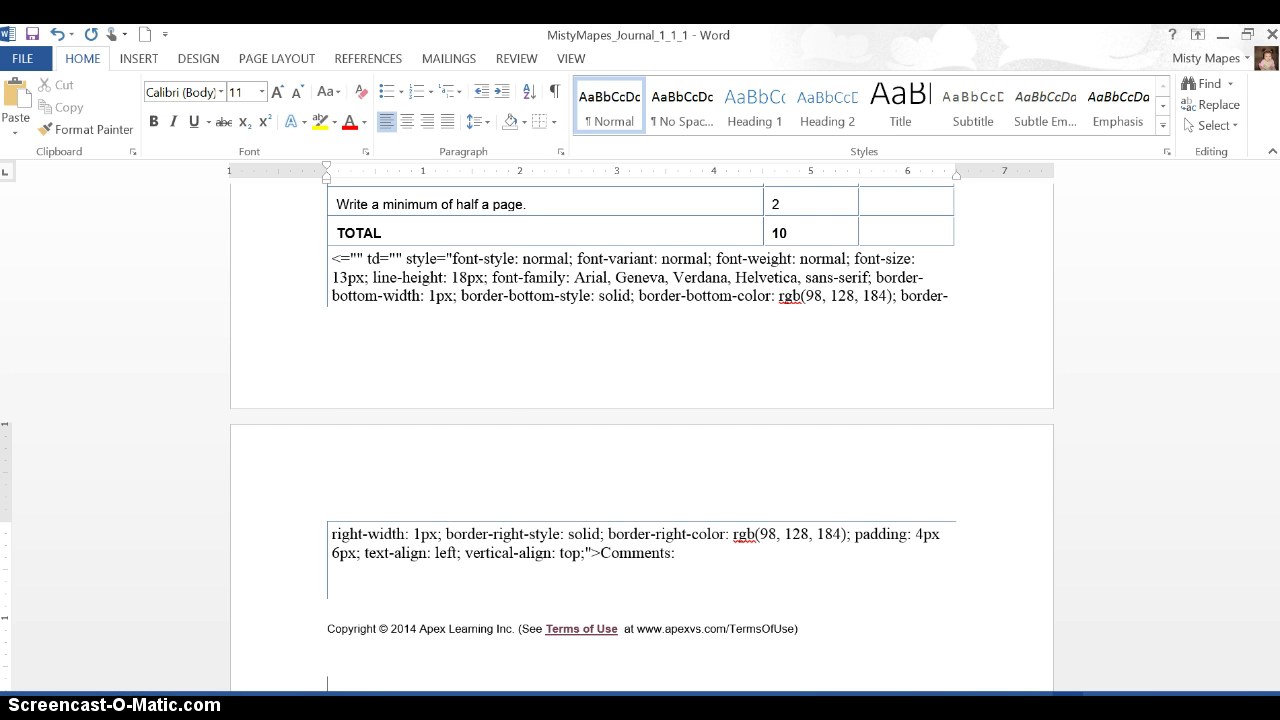
key(ctrl+Home)
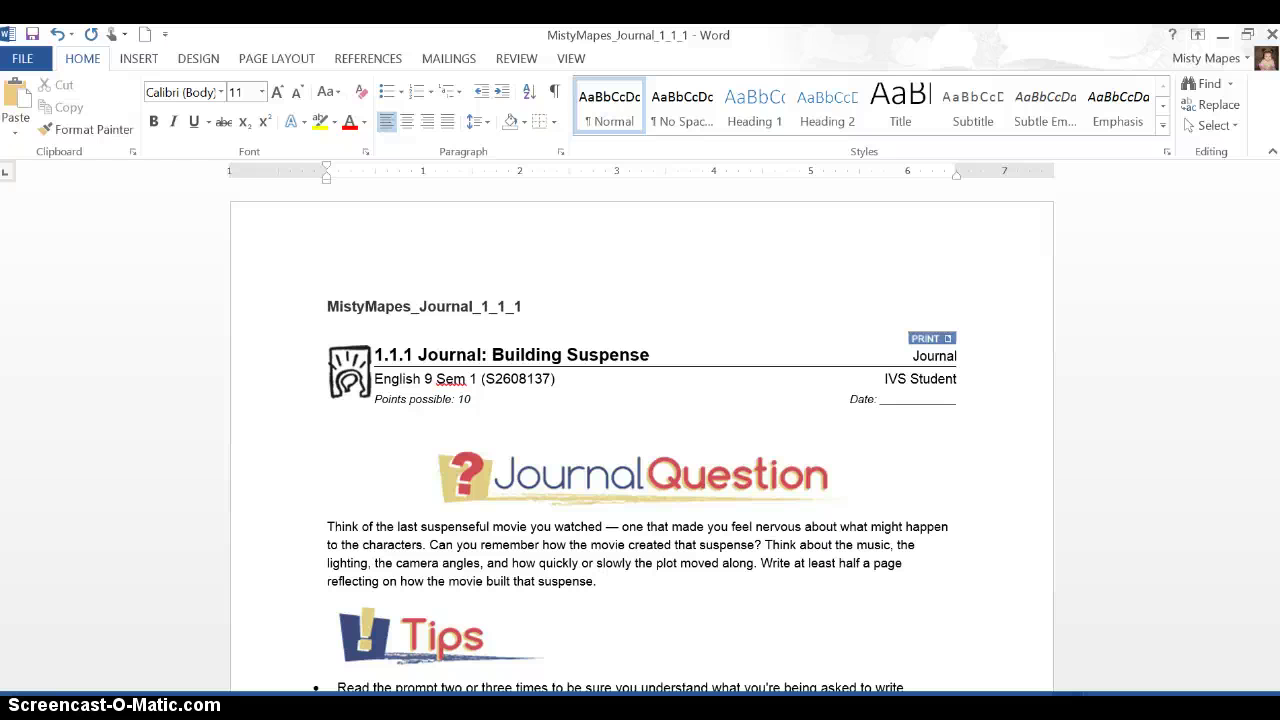
key(ctrl+End)
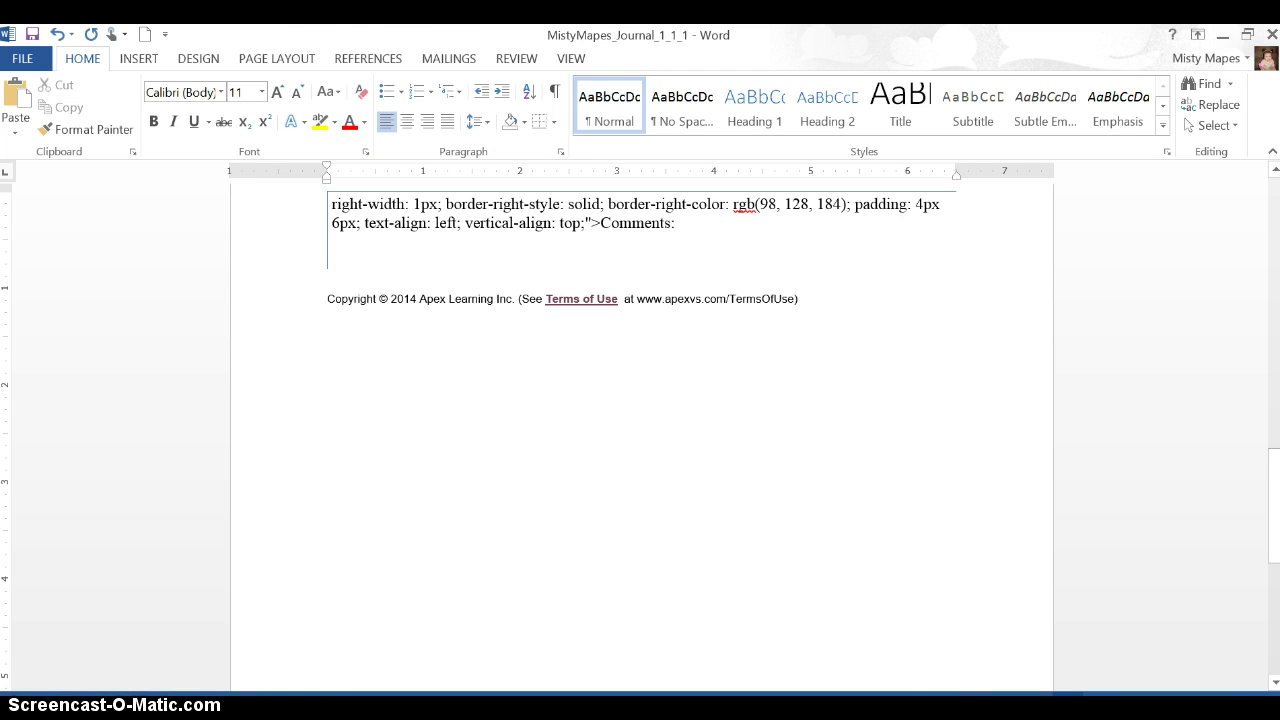
Step: Set the font to Times New Roman 12 and apply Normal page margins
click(205, 92)
text(Tie)
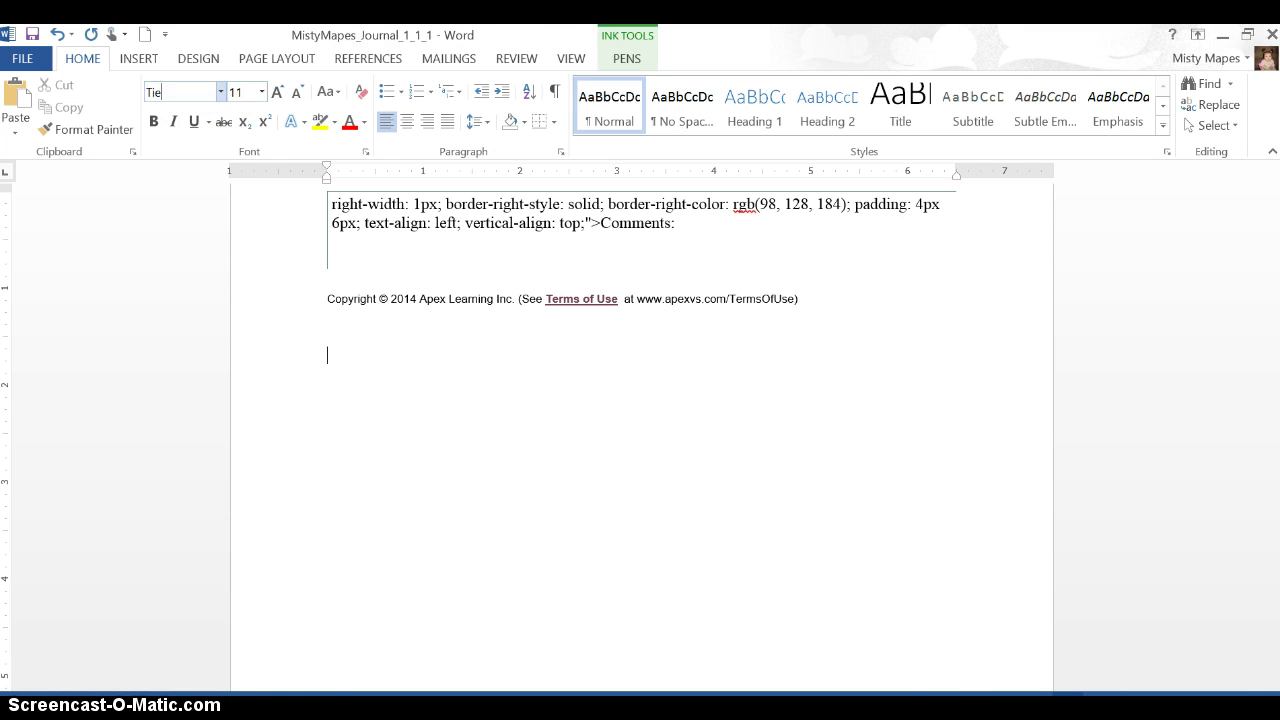
text(mes New R)
key(Tab)
text(12)
key(Return)
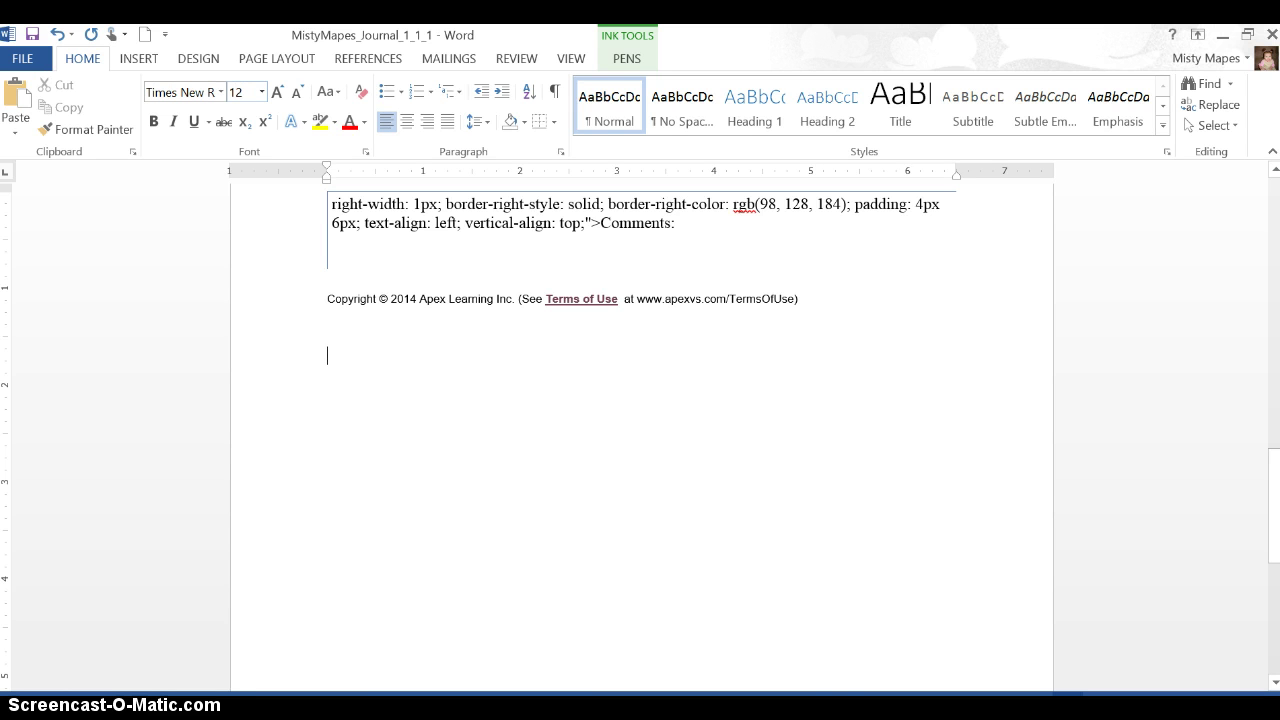
click(268, 58)
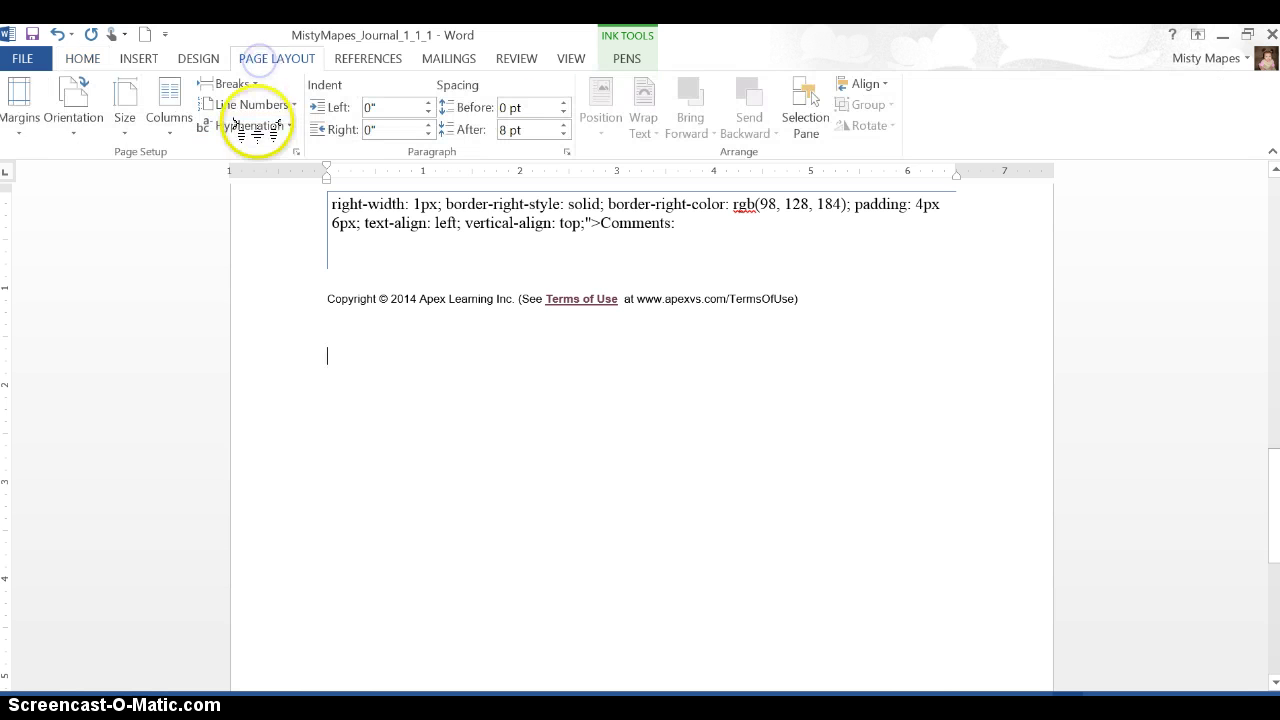
click(19, 100)
click(80, 240)
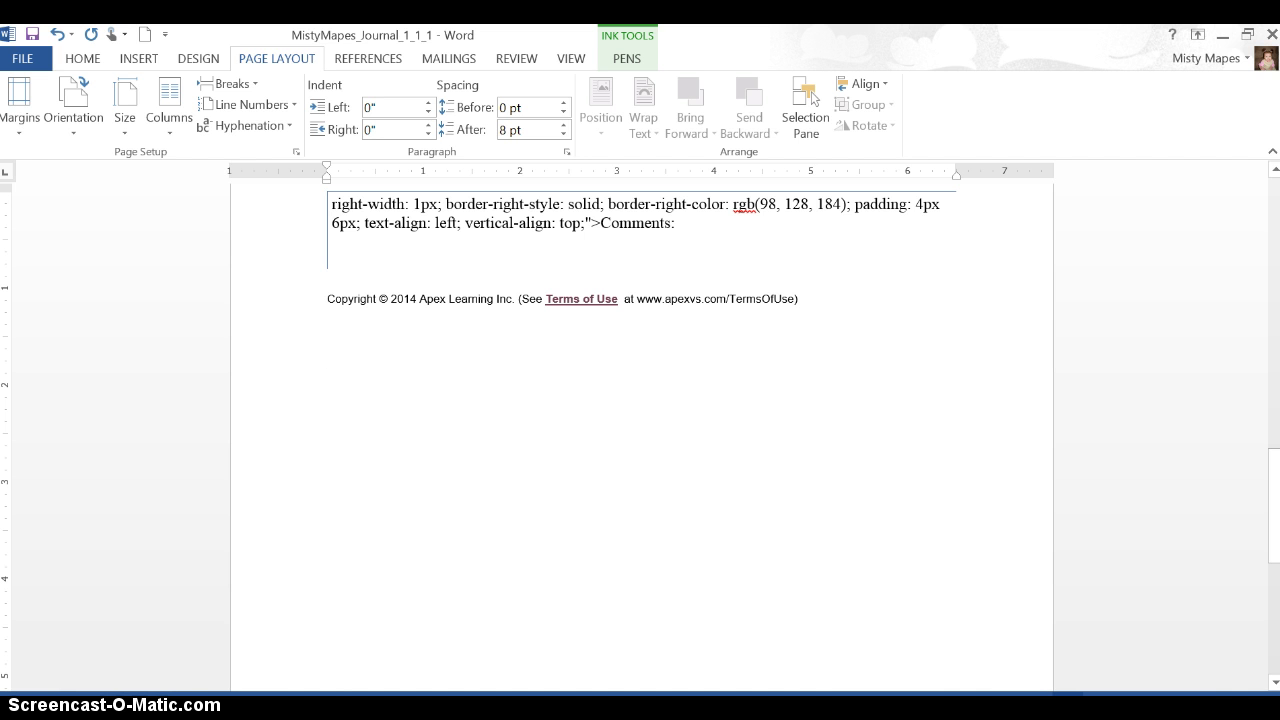
Step: Type 'Type here for your response.' at the end and save the document
text(Type here f)
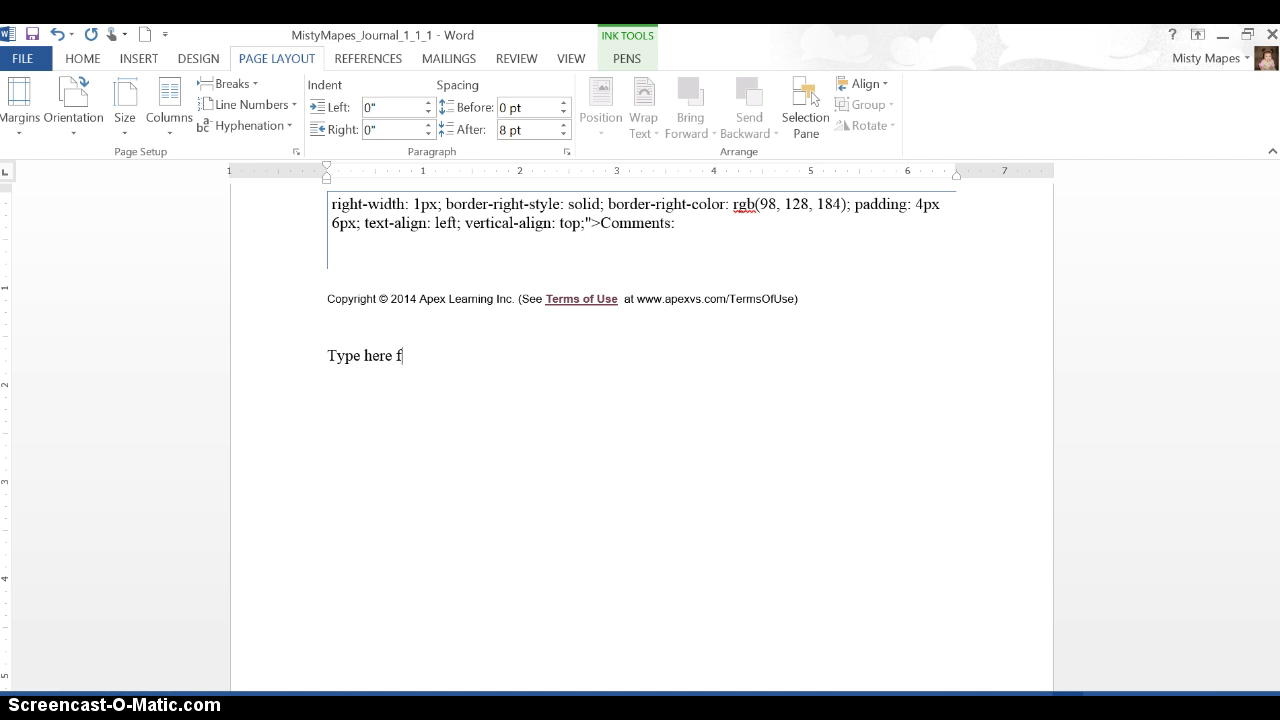
text(or your response.)
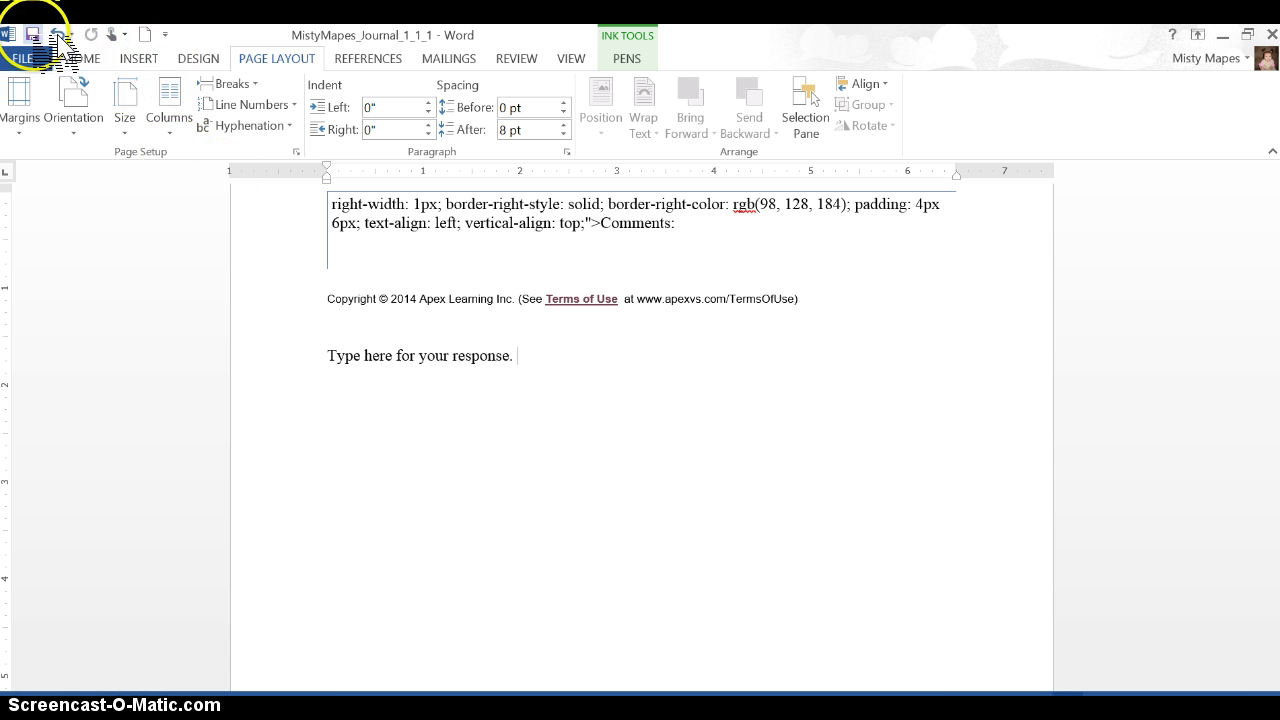
click(40, 60)
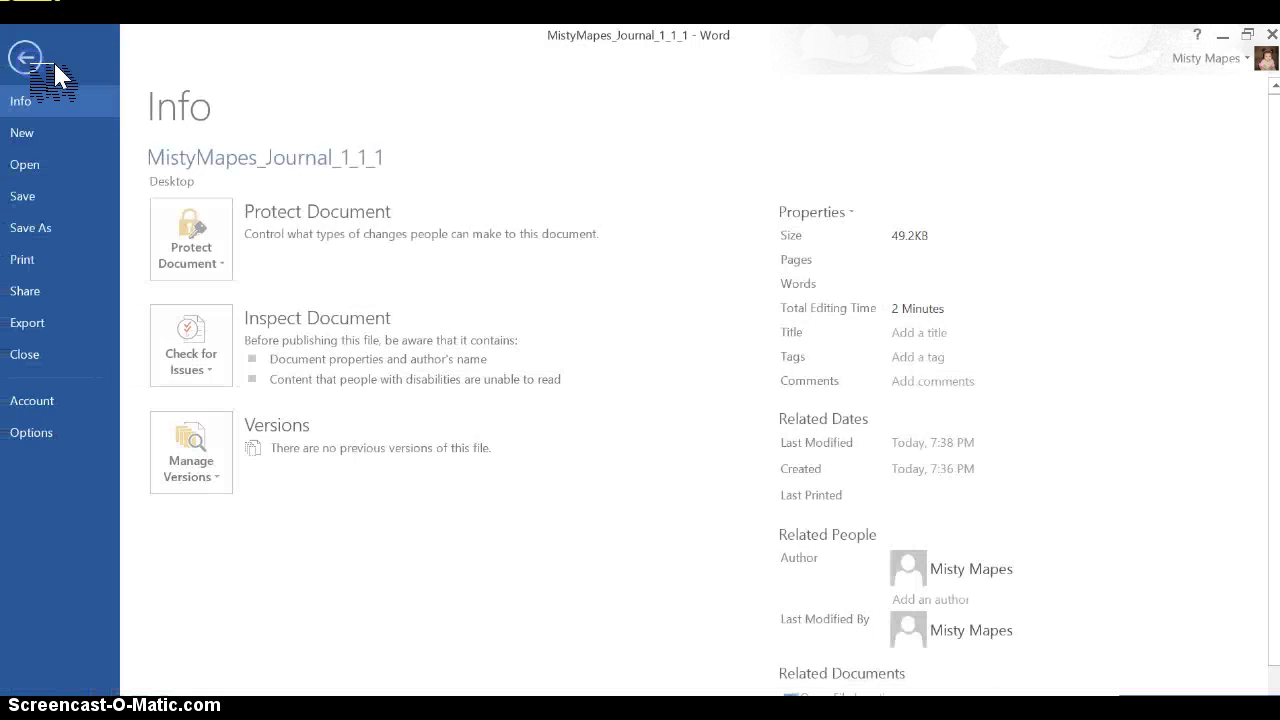
click(52, 198)
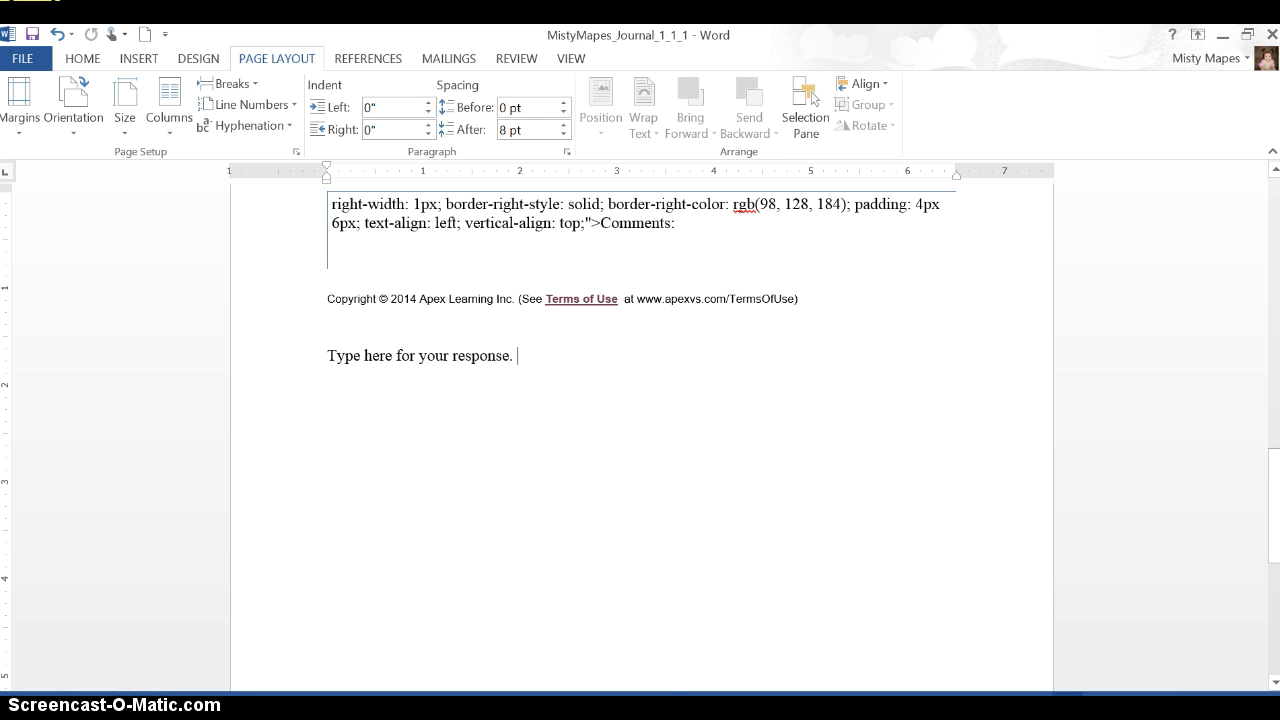
click(441, 613)
Step: Return to the 1.1.1 Journal dropbox page in Chrome and scroll down to its Submissions section
mouse_move(339, 706)
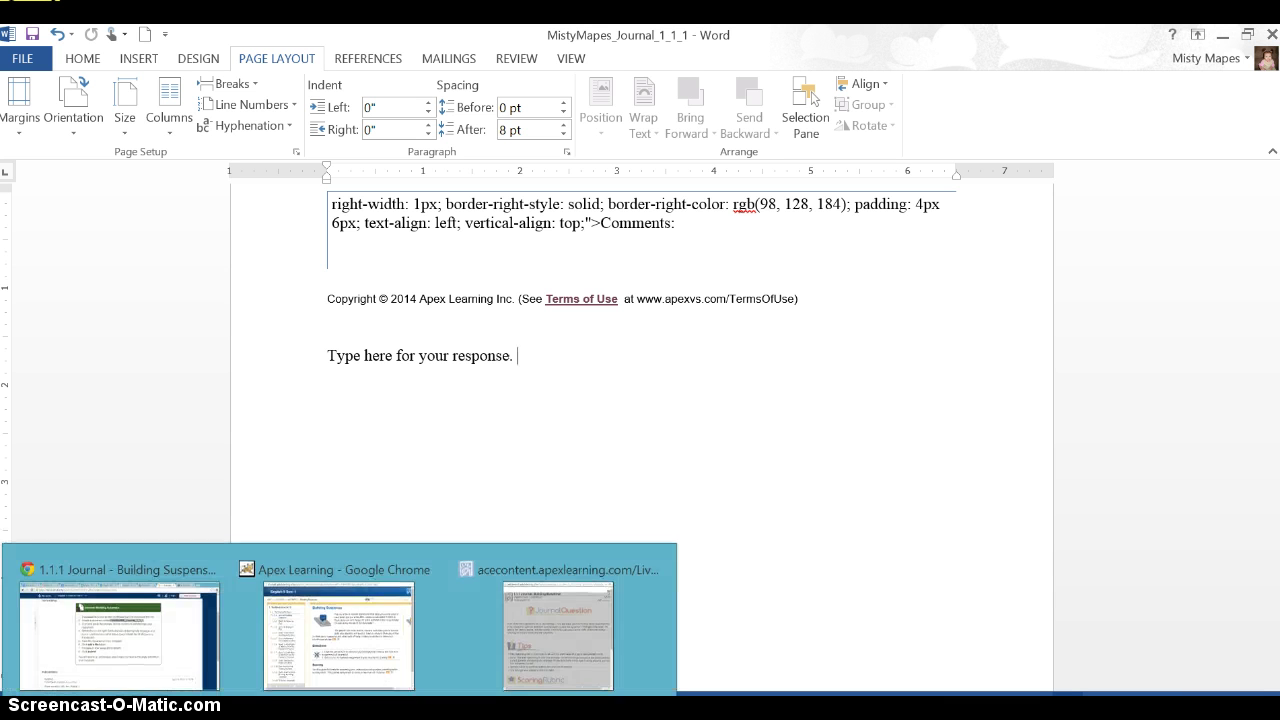
click(110, 630)
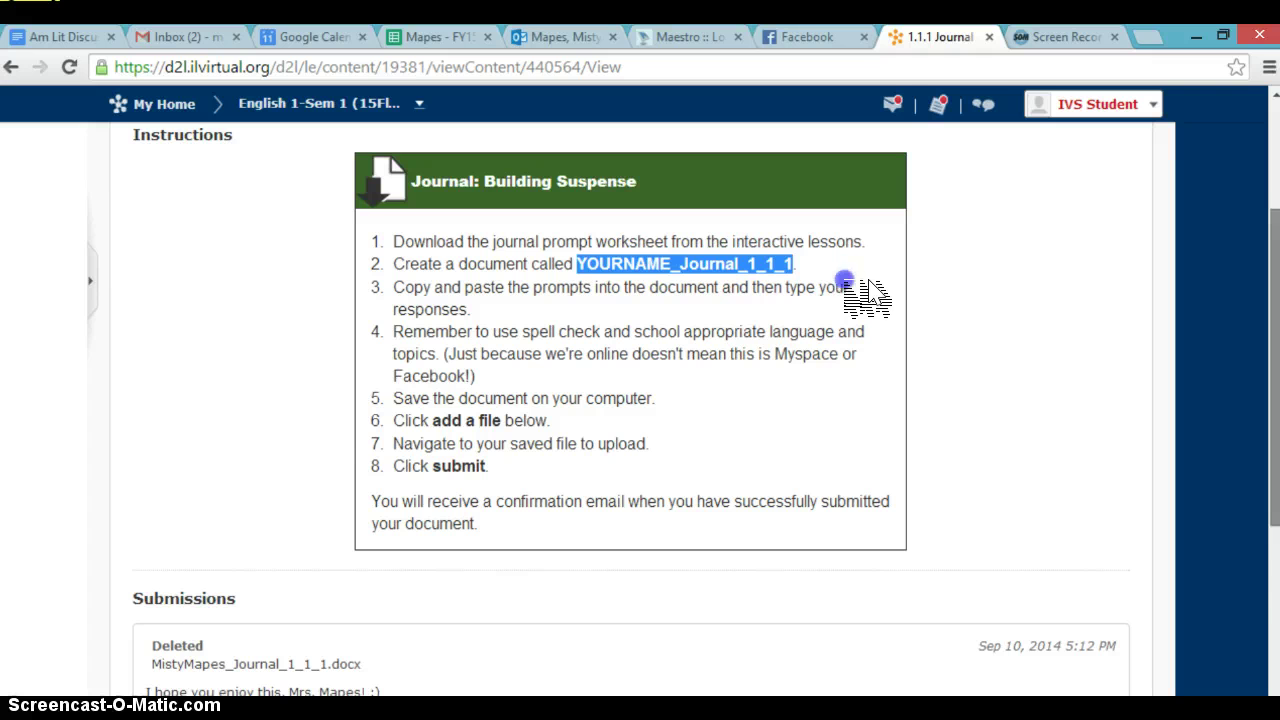
scroll(870, 300, down, 2)
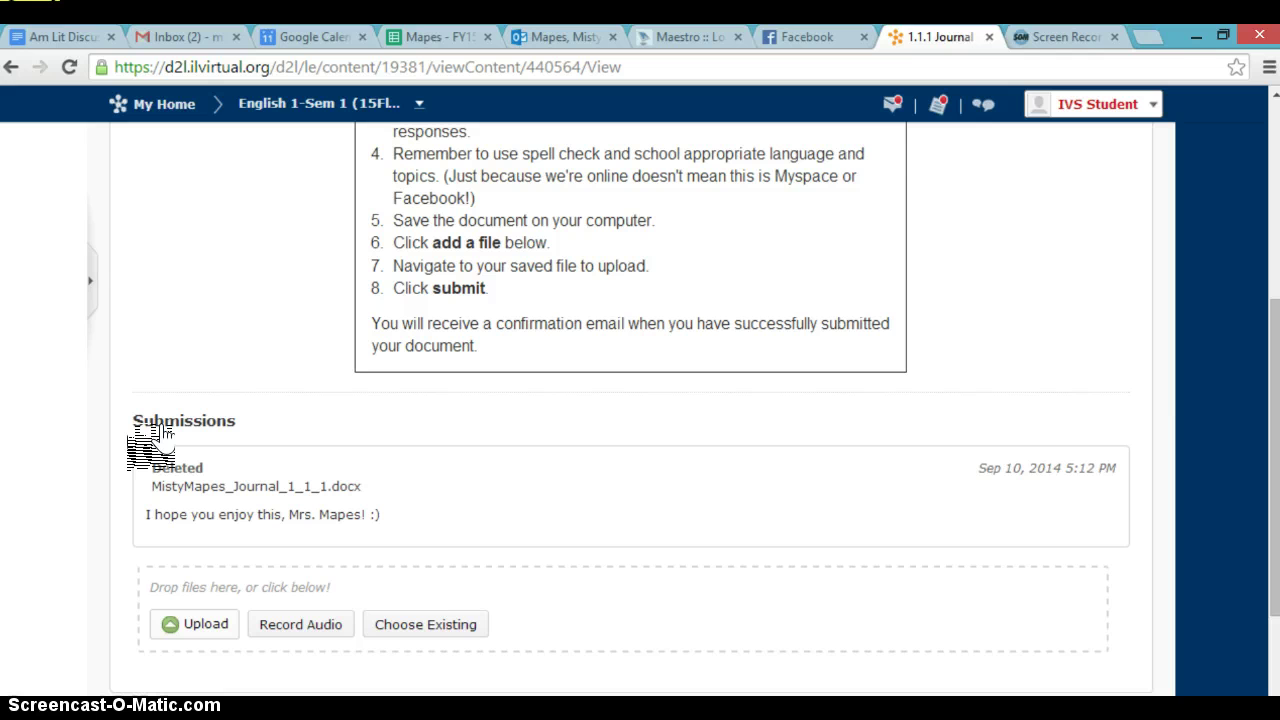
click(198, 624)
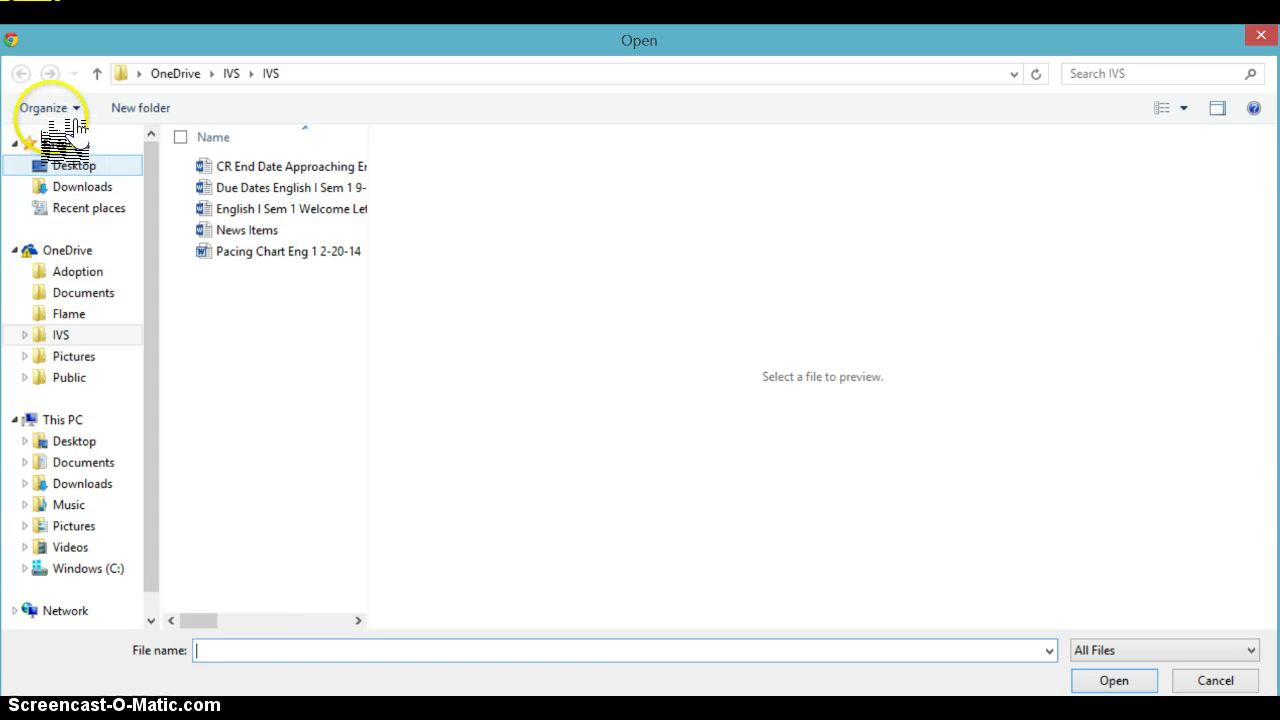
click(74, 163)
drag(250, 148, 258, 247)
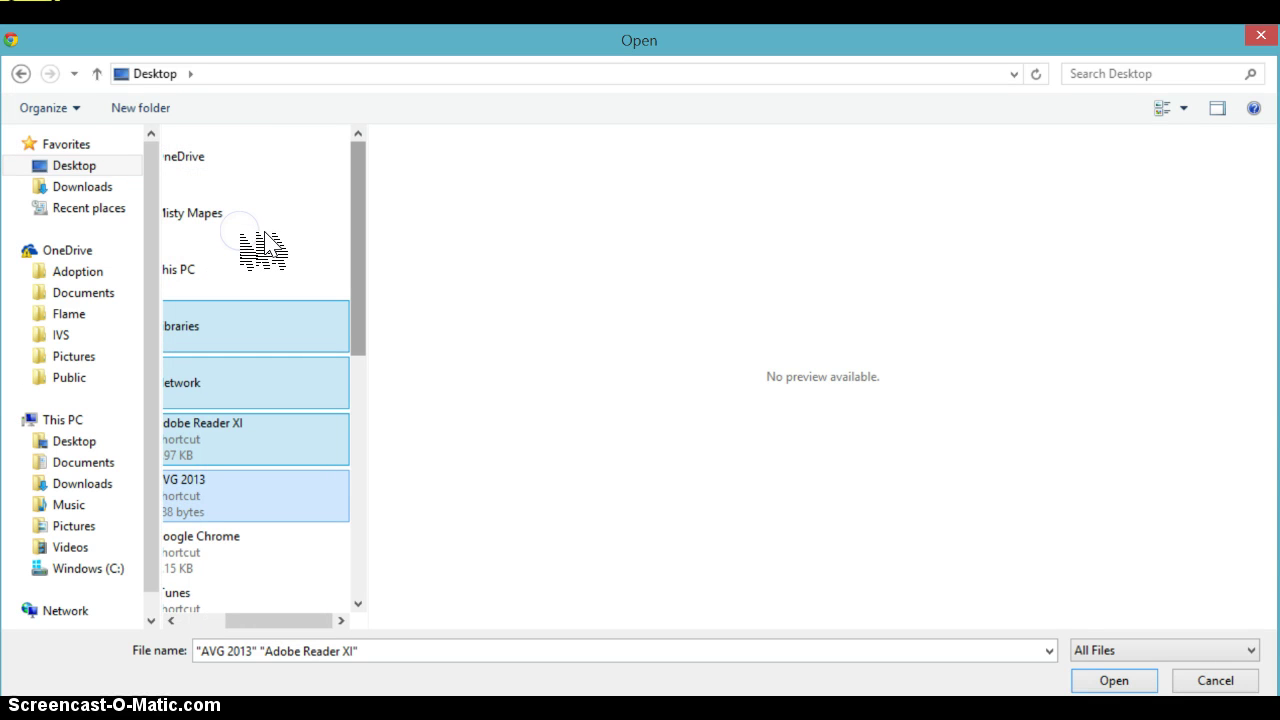
scroll(263, 250, down, 5)
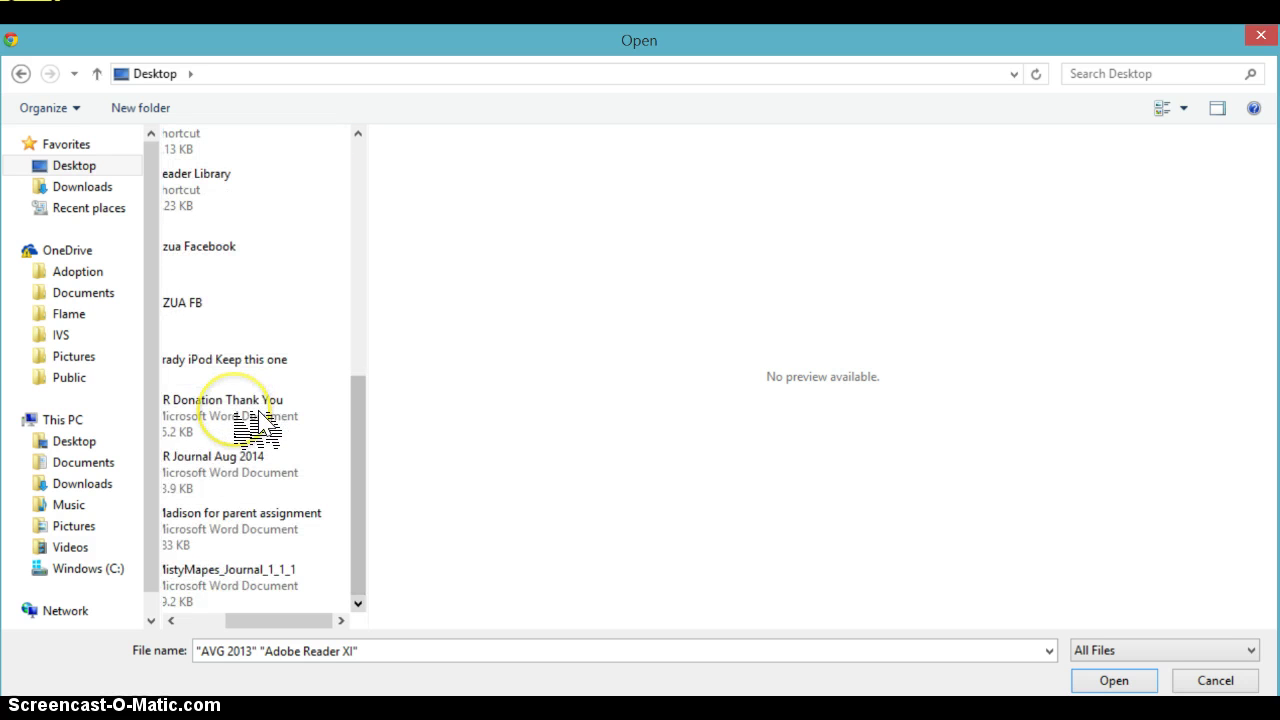
click(215, 584)
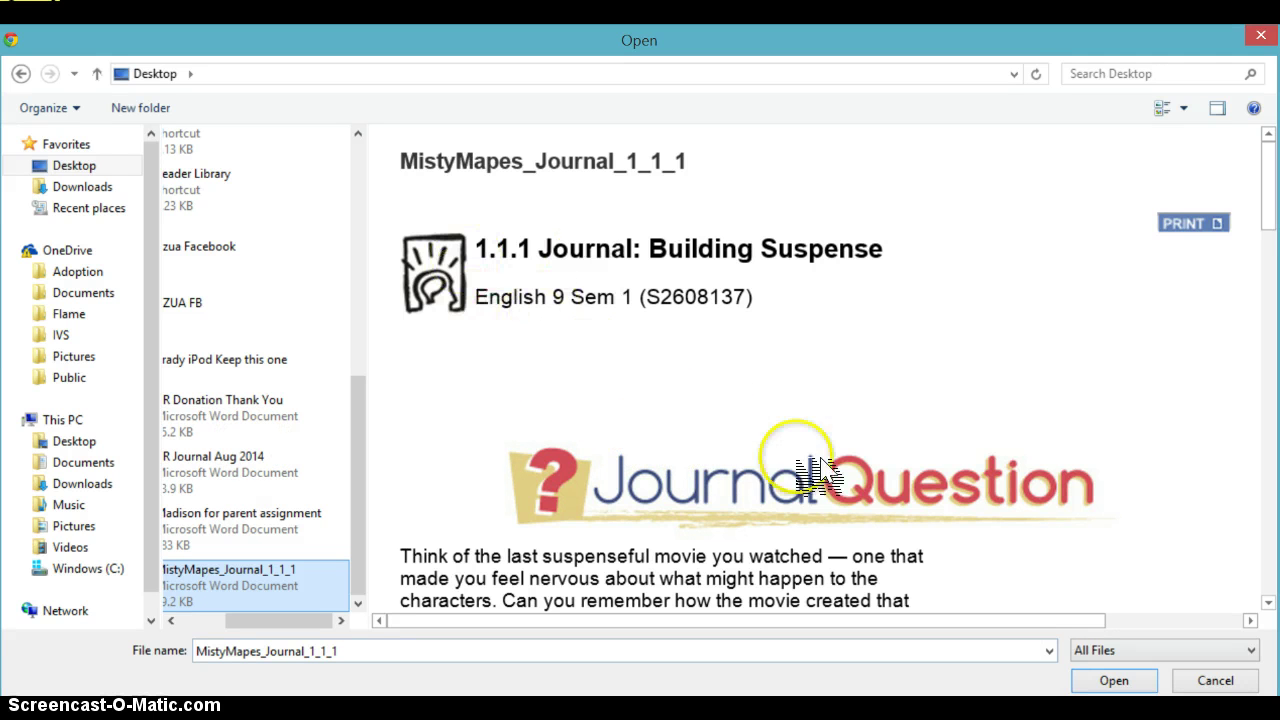
key(Return)
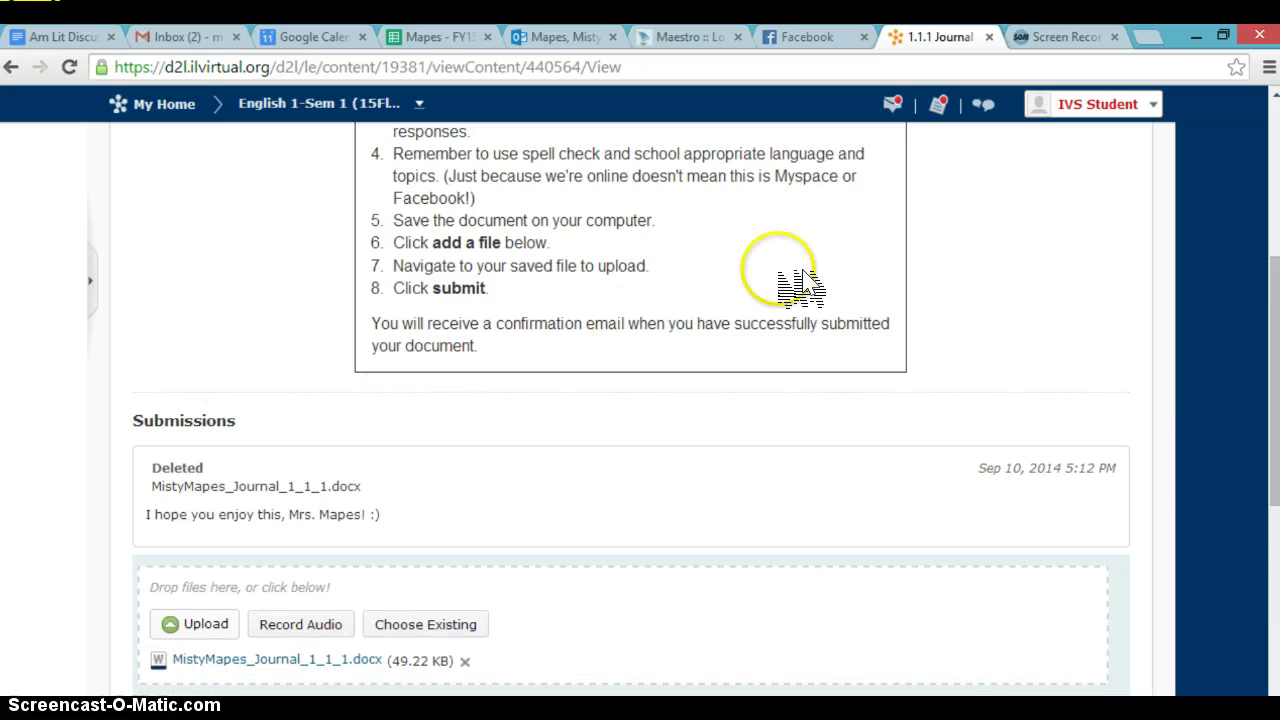
Step: Enter the comment "Here's my journal. I hope you like it." and submit the journal to the dropbox
scroll(862, 330, down, 2)
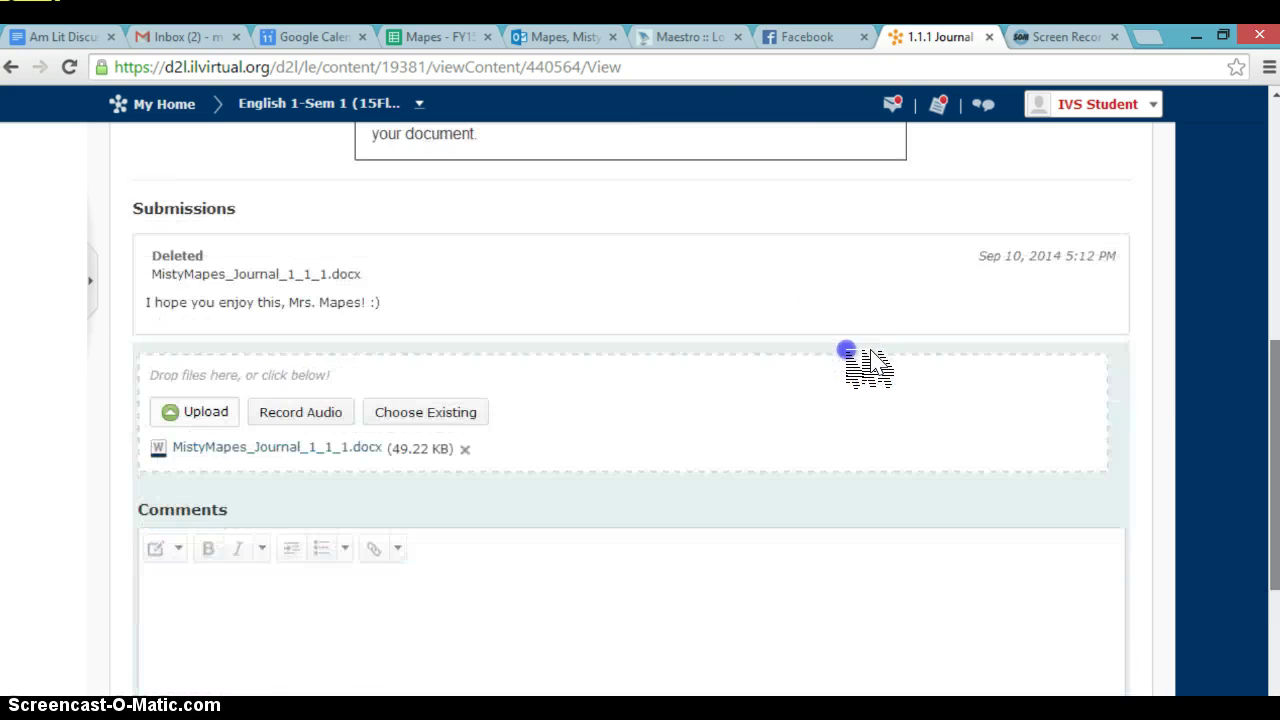
scroll(868, 365, down, 2)
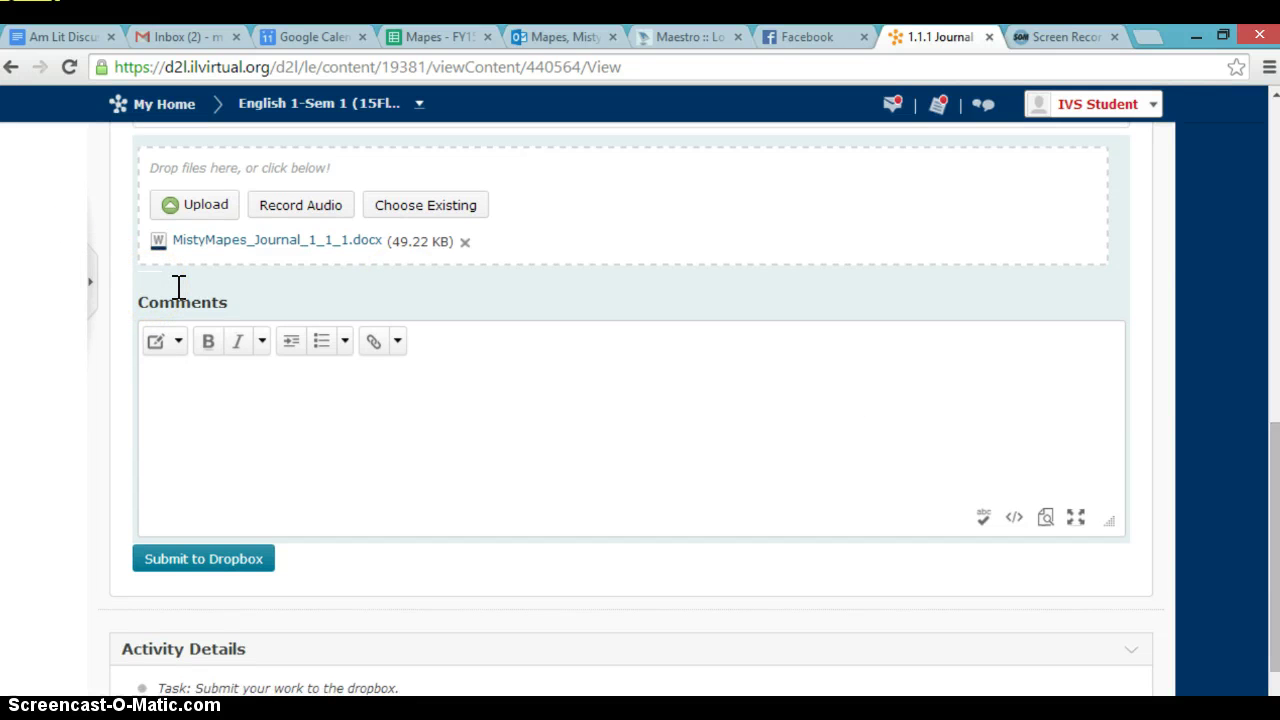
text(Here's my jou)
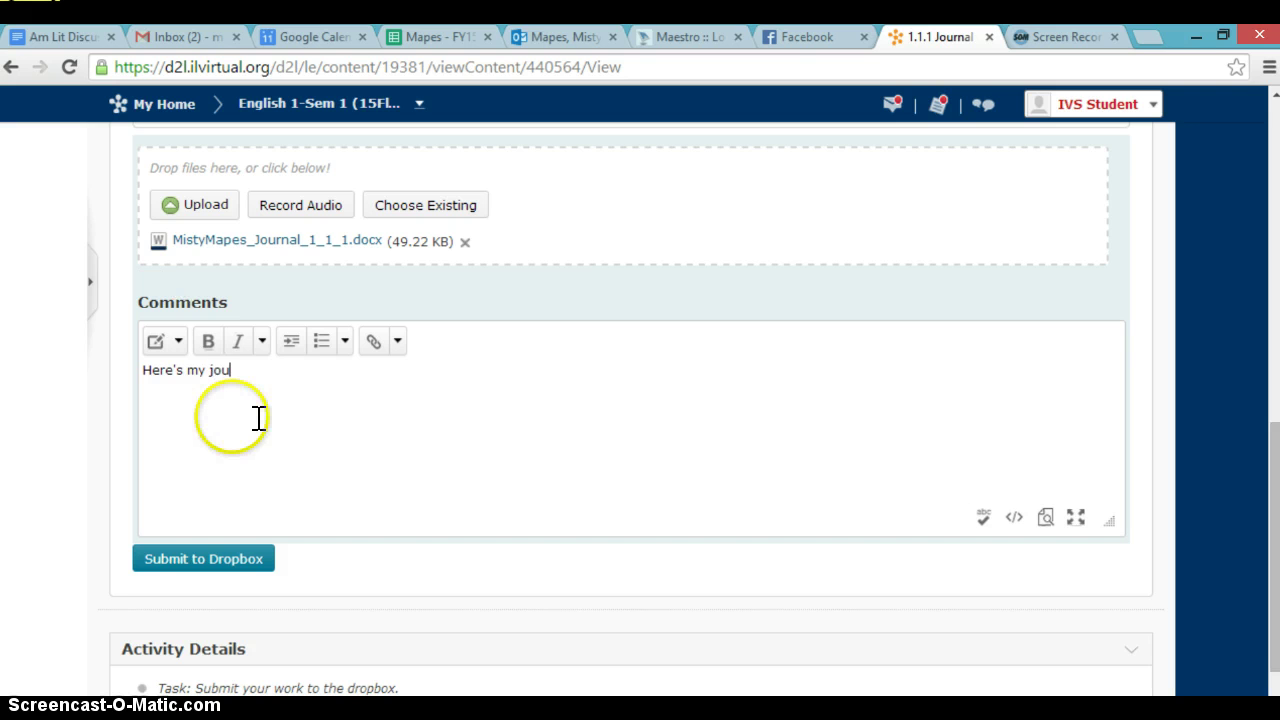
text(rnal. I hope you like it)
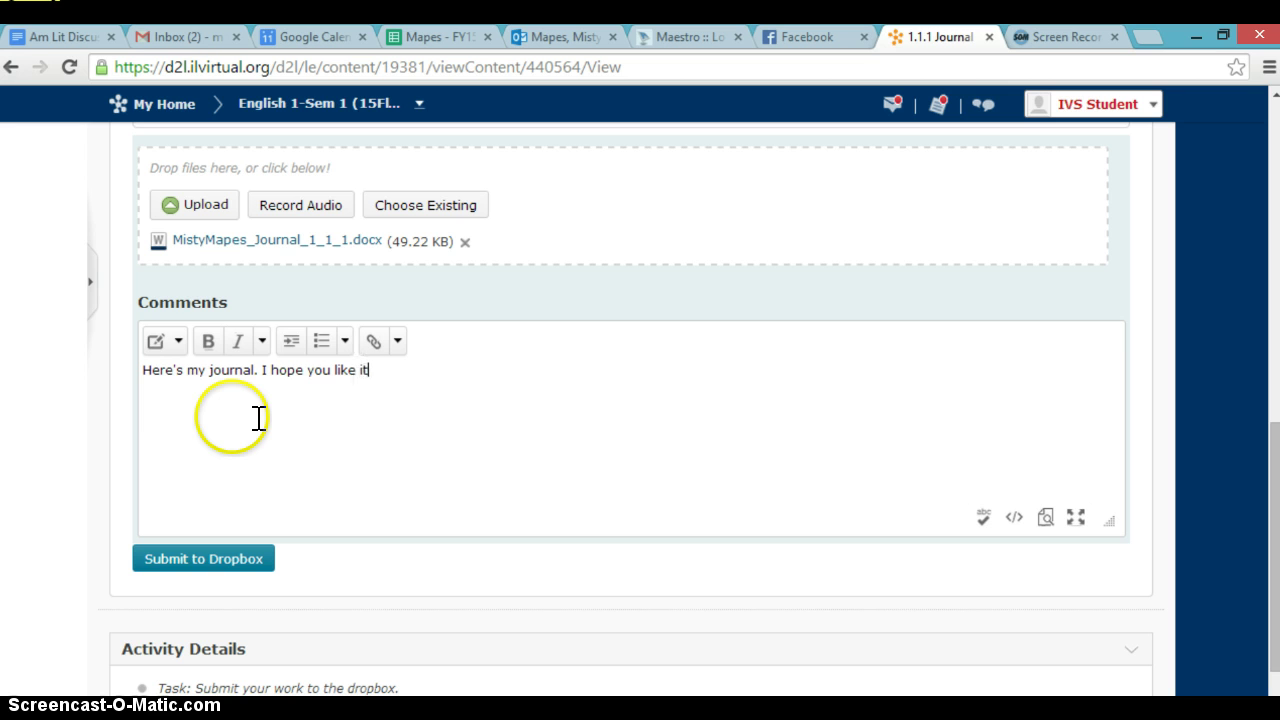
text(.)
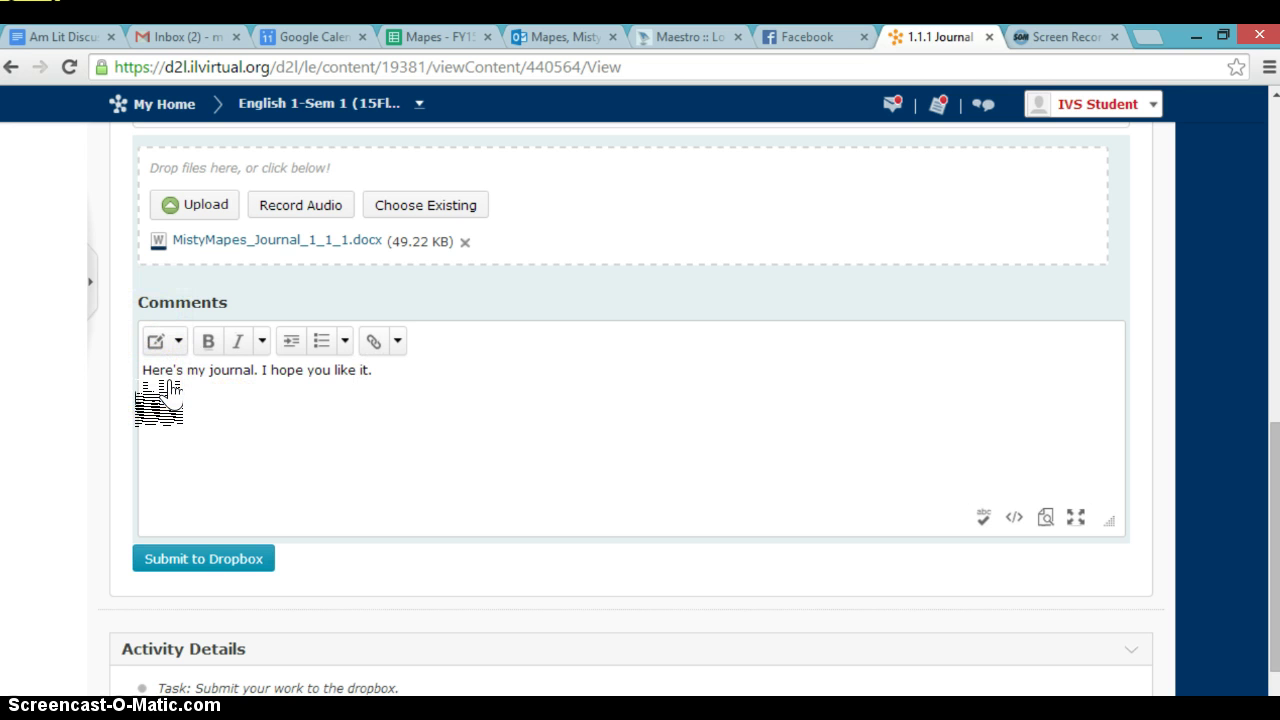
click(204, 559)
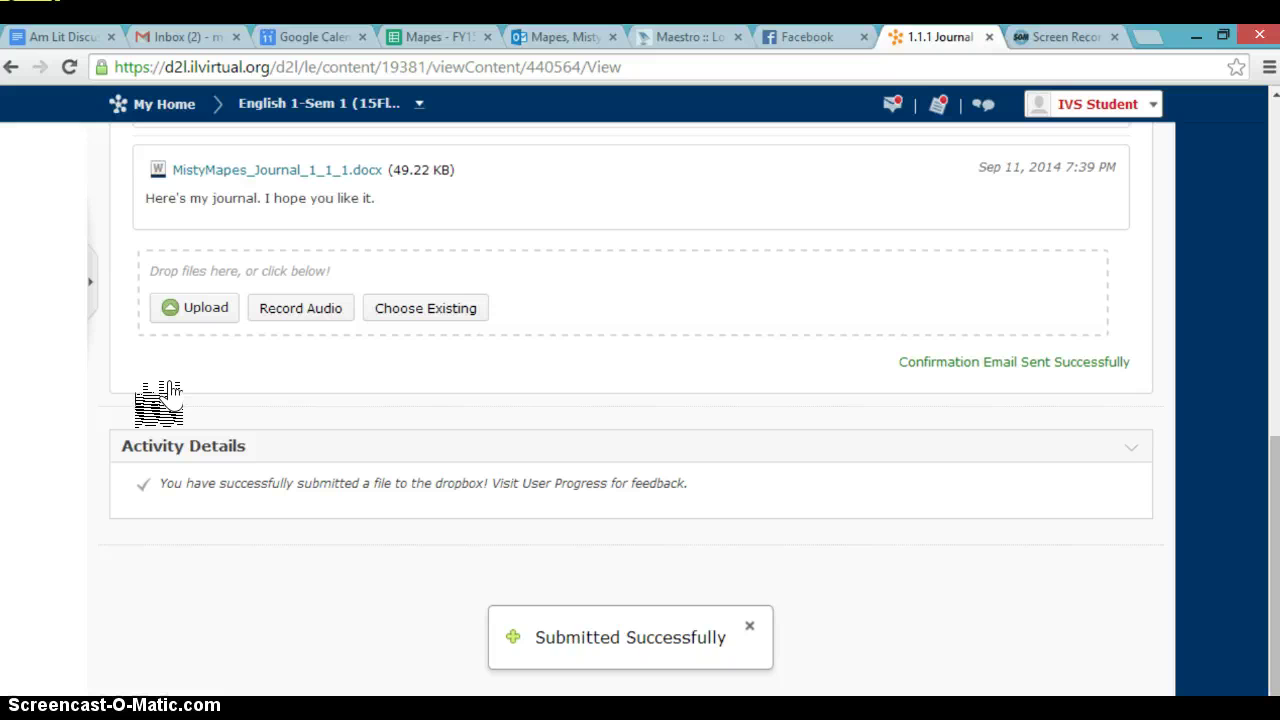
click(772, 208)
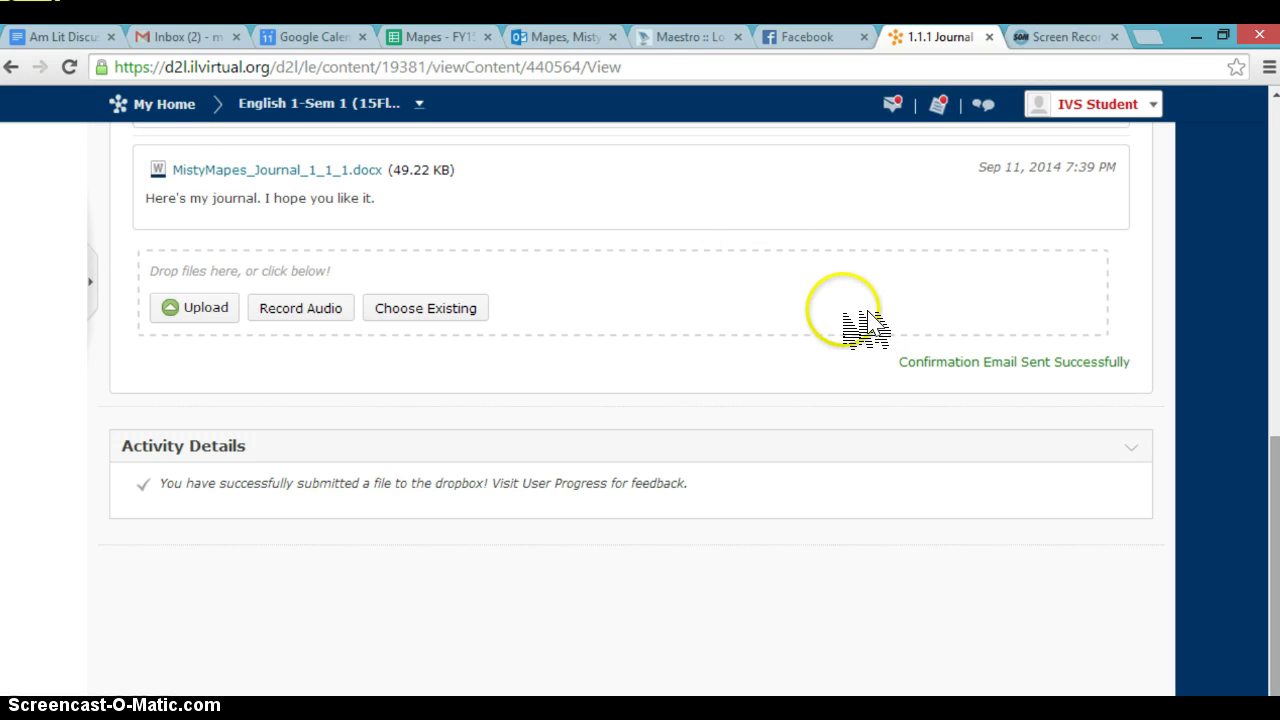
scroll(857, 257, up, 10)
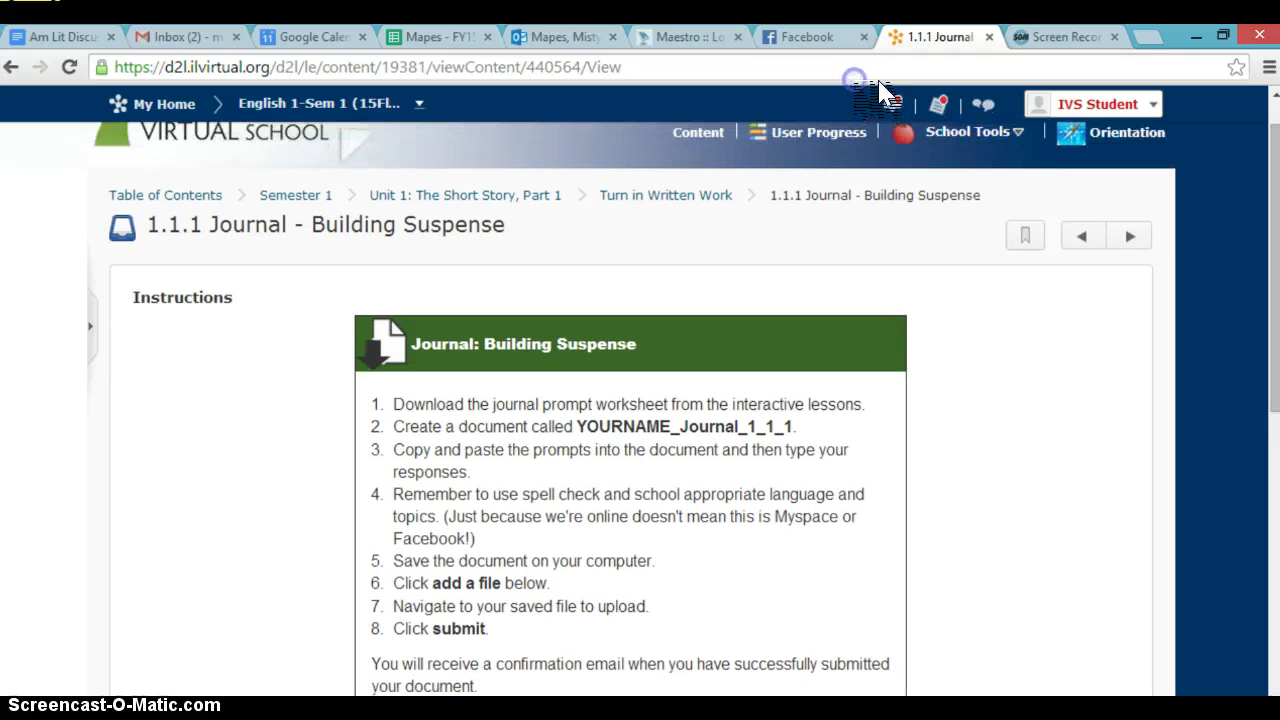